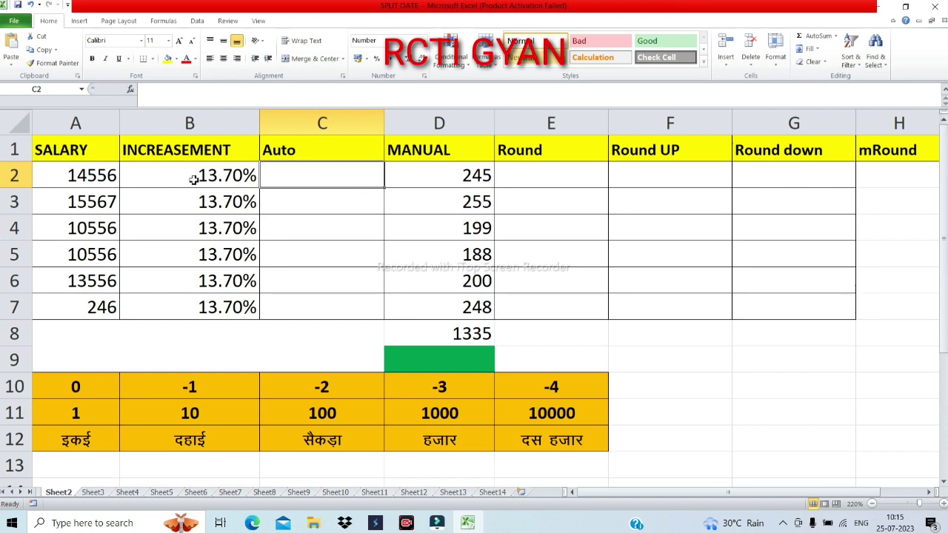
# Enter =A2*B2 in C2 so the salary increment shows 1994.1720.
pyautogui.write('=')
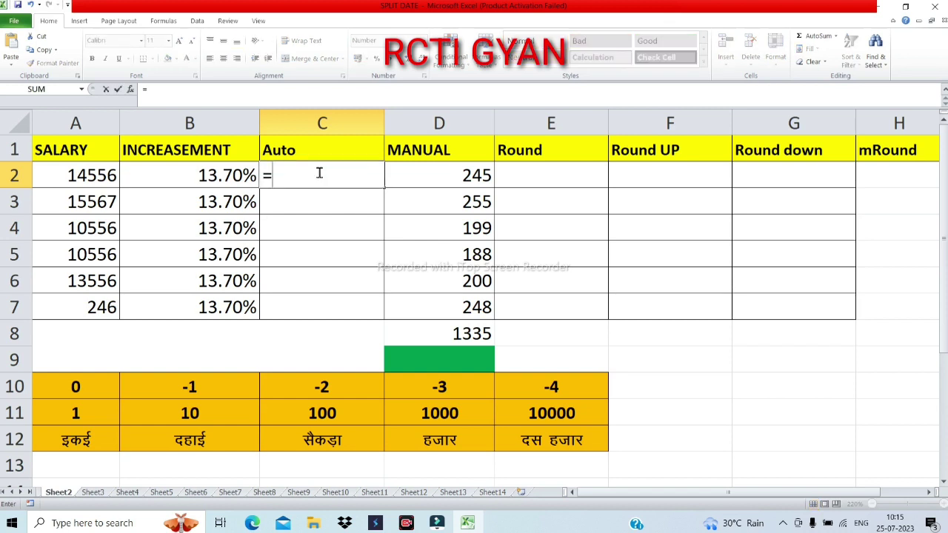
pyautogui.click(89, 174)
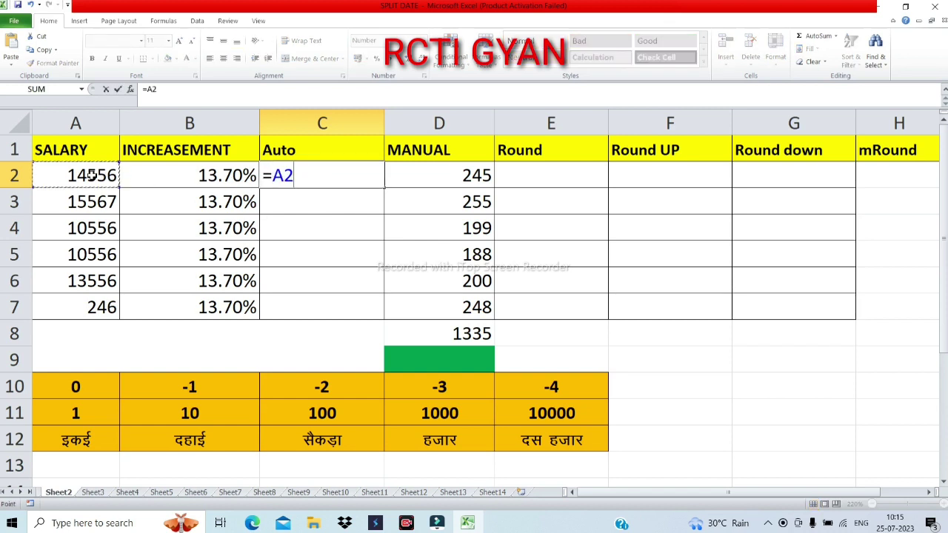
pyautogui.write('*')
pyautogui.click(170, 176)
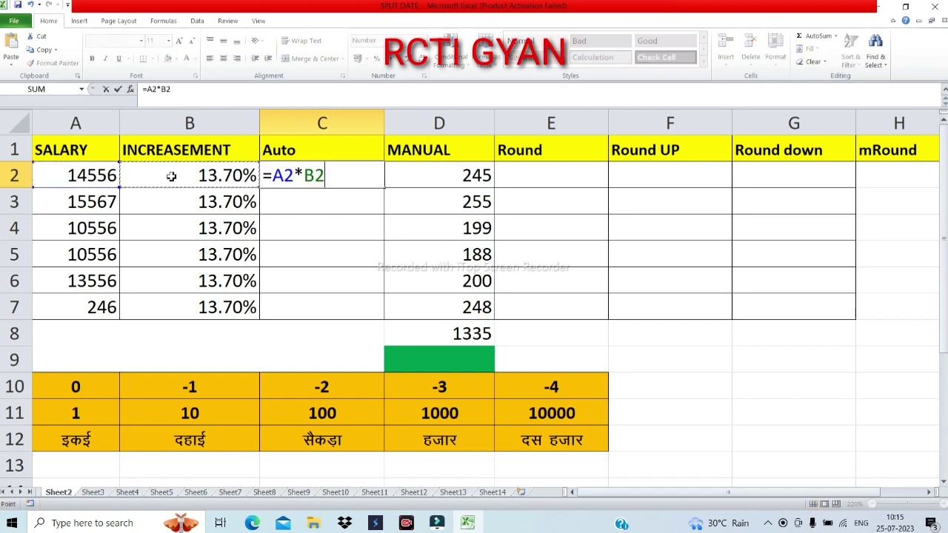
pyautogui.press('Return')
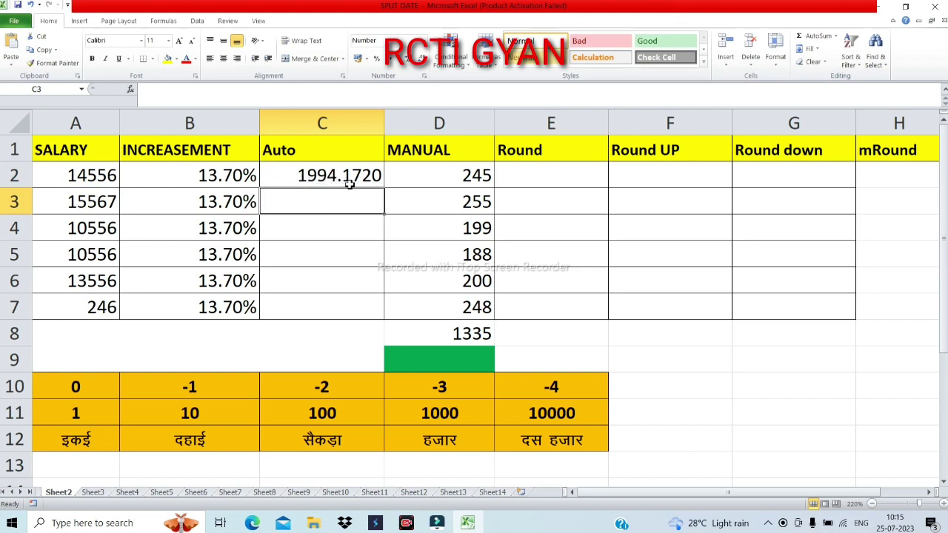
# Copy the C2 increment formula down to C7 and display the Auto values with two decimals.
pyautogui.click(353, 177)
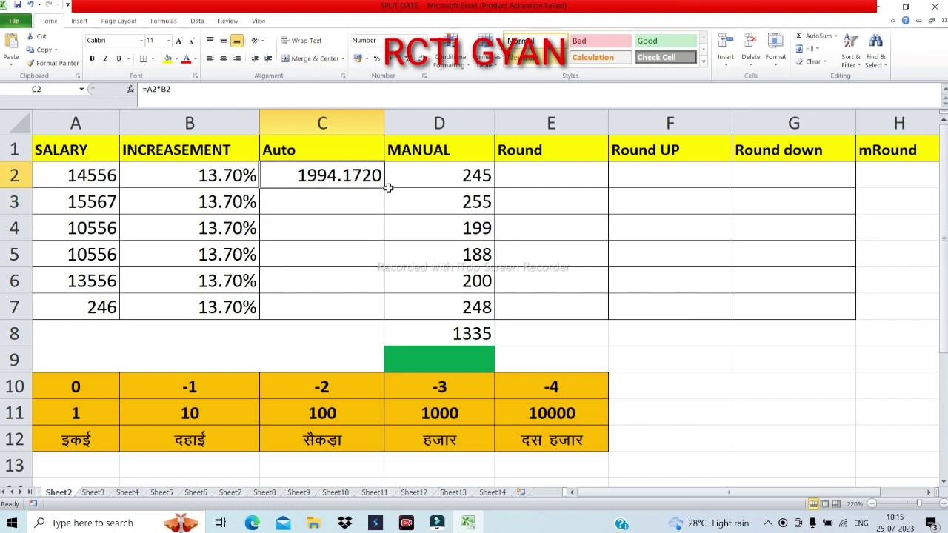
pyautogui.moveTo(385, 190); pyautogui.dragTo(383, 319)
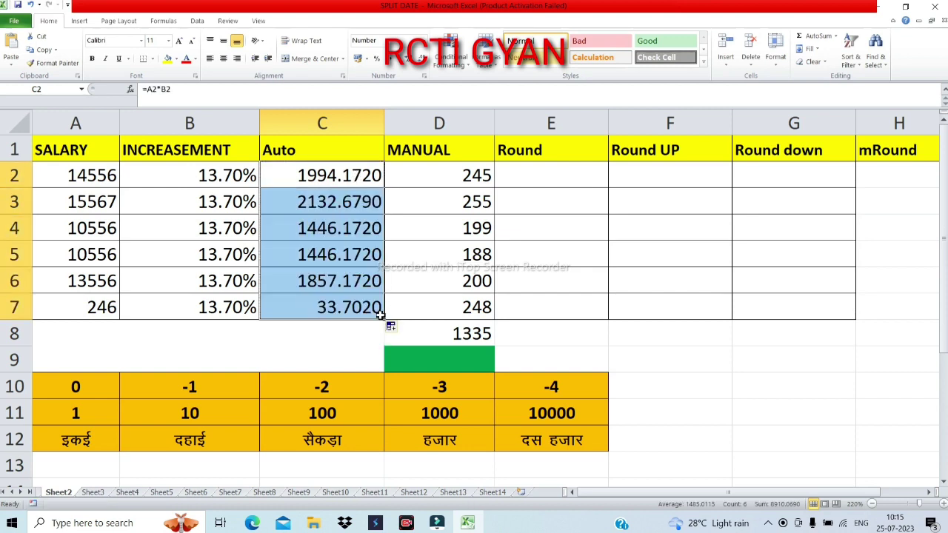
pyautogui.click(411, 65)
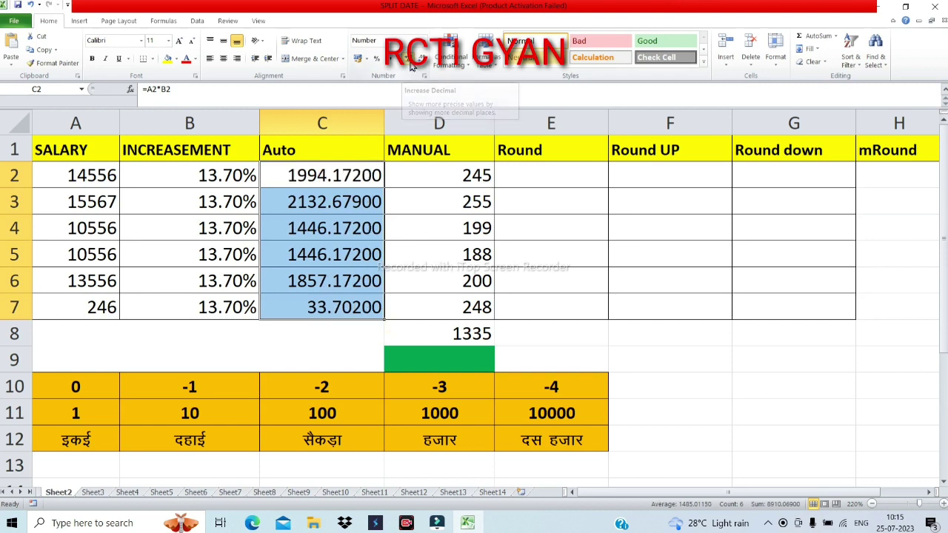
pyautogui.click(422, 66)
pyautogui.click(422, 66)
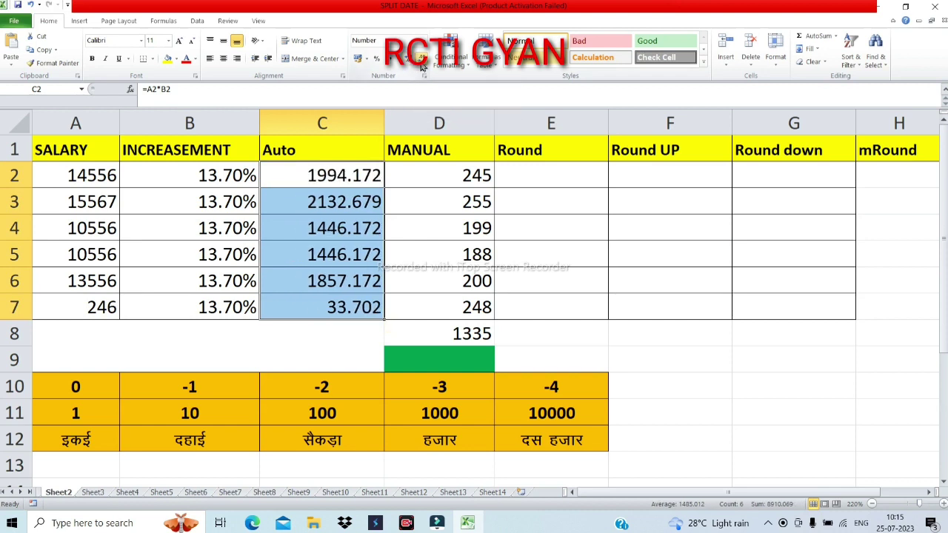
pyautogui.click(422, 65)
pyautogui.click(422, 66)
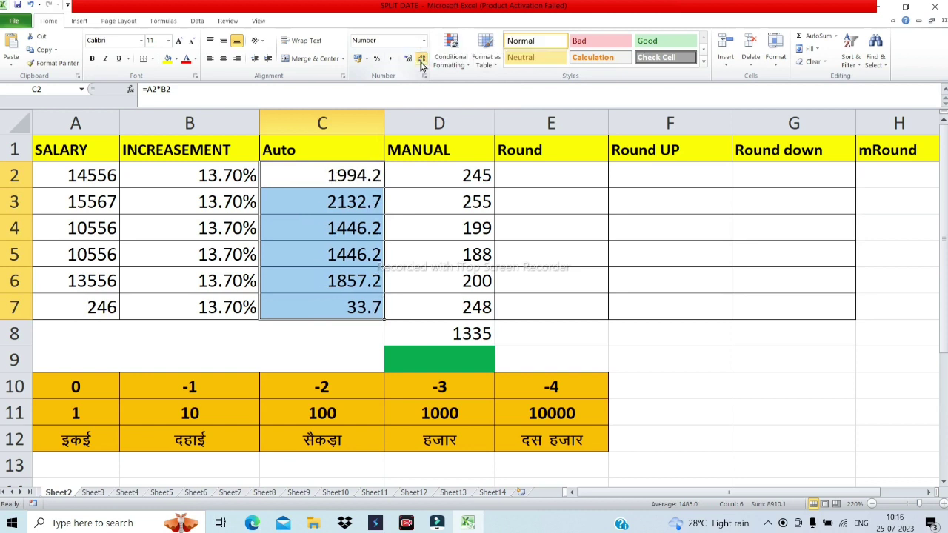
pyautogui.click(422, 65)
pyautogui.click(409, 64)
pyautogui.click(422, 61)
pyautogui.click(409, 61)
pyautogui.click(408, 61)
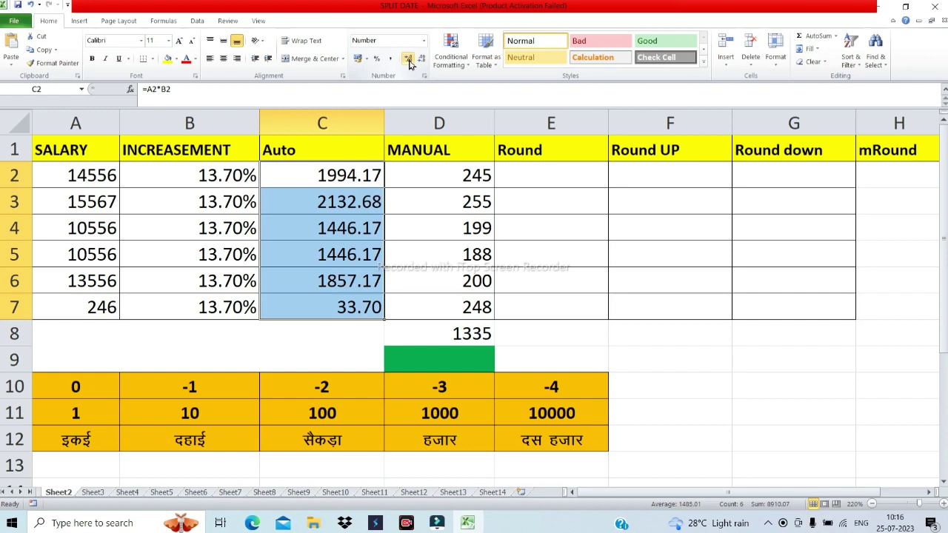
pyautogui.click(77, 420)
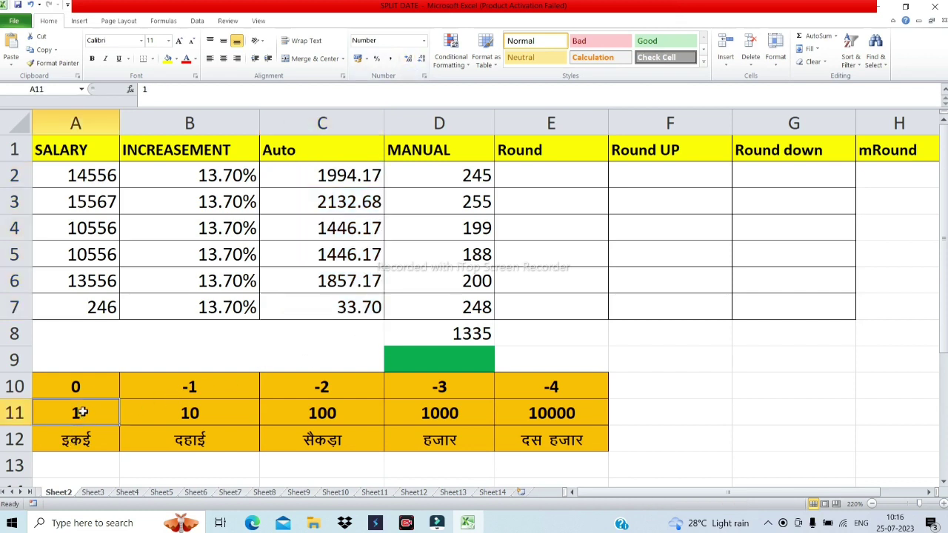
# Review the -1 digits setting in B10 and the MANUAL values in D2 to D7.
pyautogui.click(175, 392)
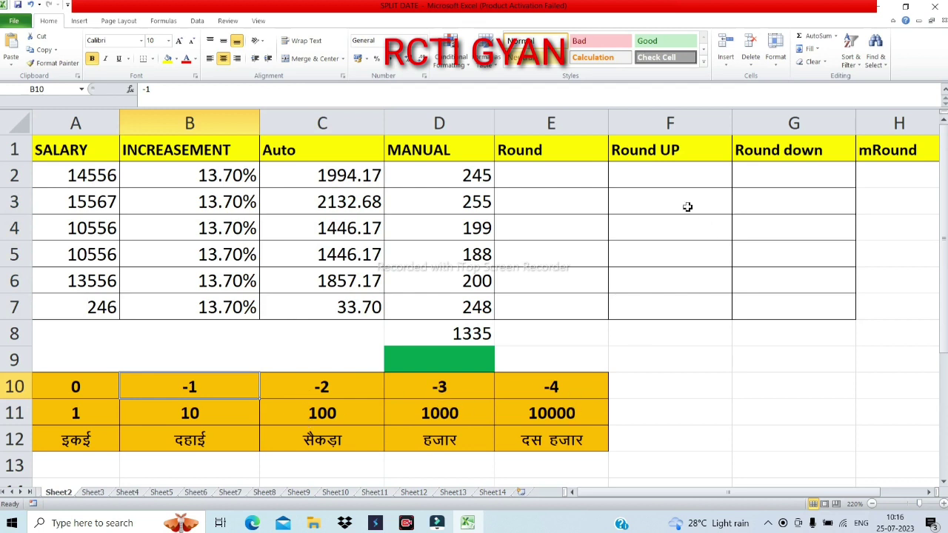
pyautogui.click(532, 182)
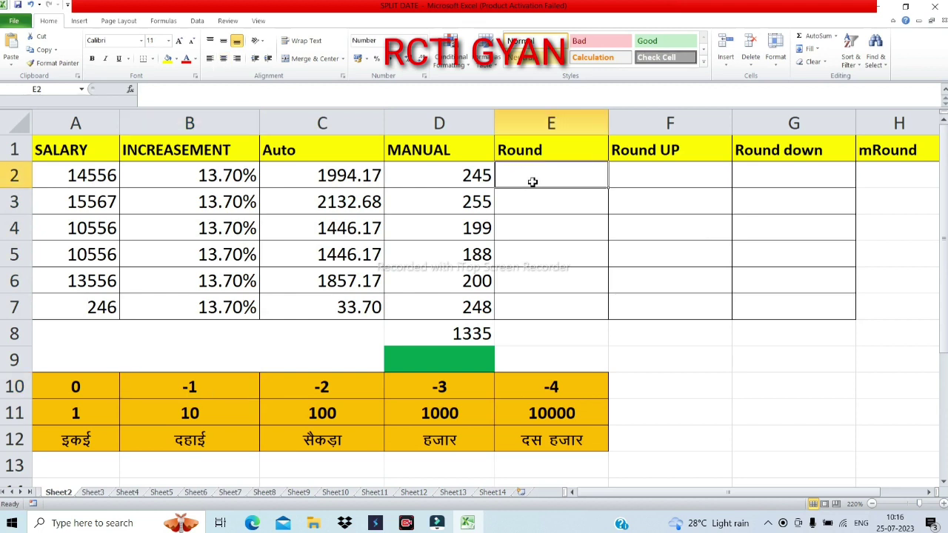
pyautogui.moveTo(448, 175); pyautogui.dragTo(454, 297)
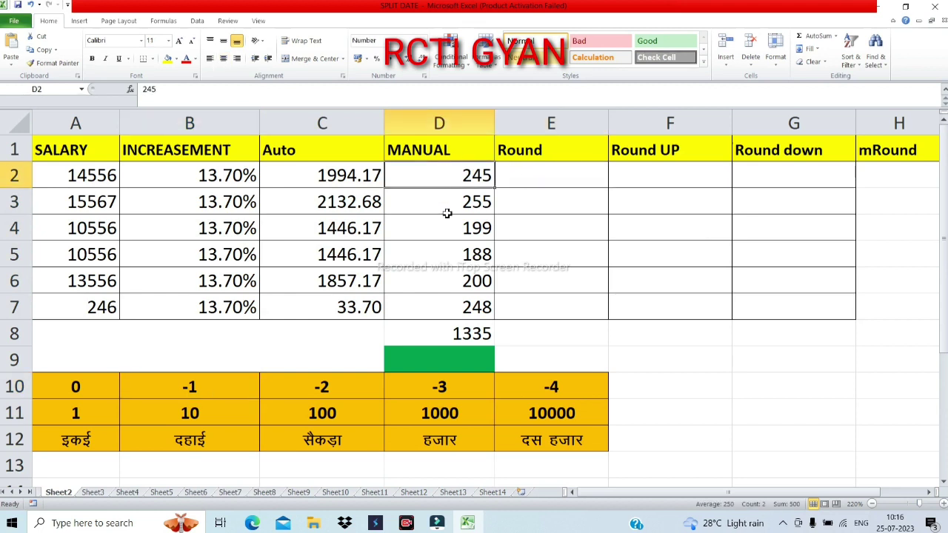
pyautogui.click(457, 178)
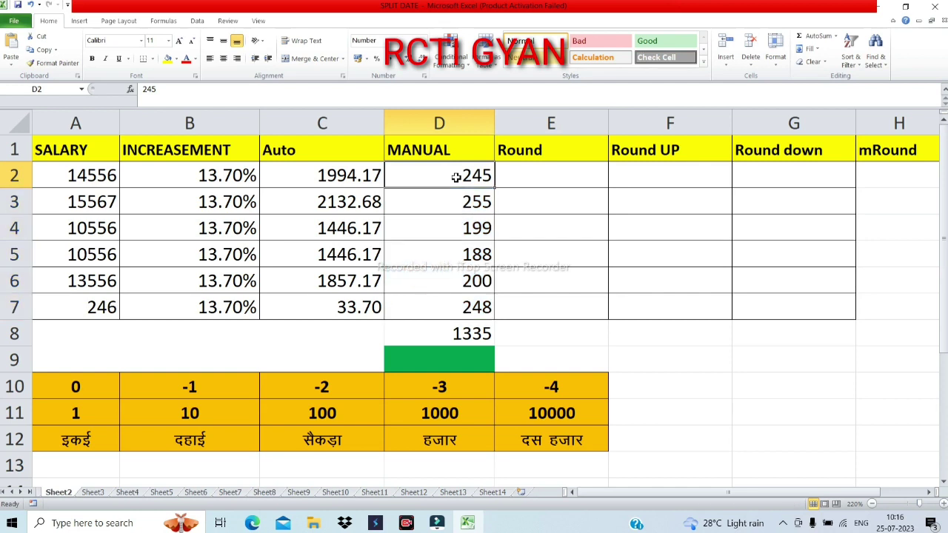
pyautogui.click(457, 202)
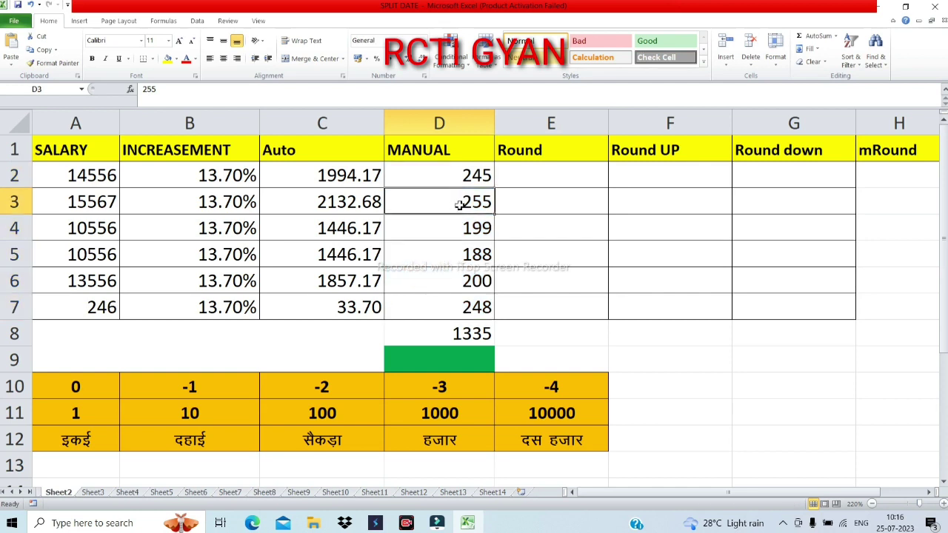
# Enter =ROUND(D2,-2) in E2, rounding 245 to 200.
pyautogui.click(523, 181)
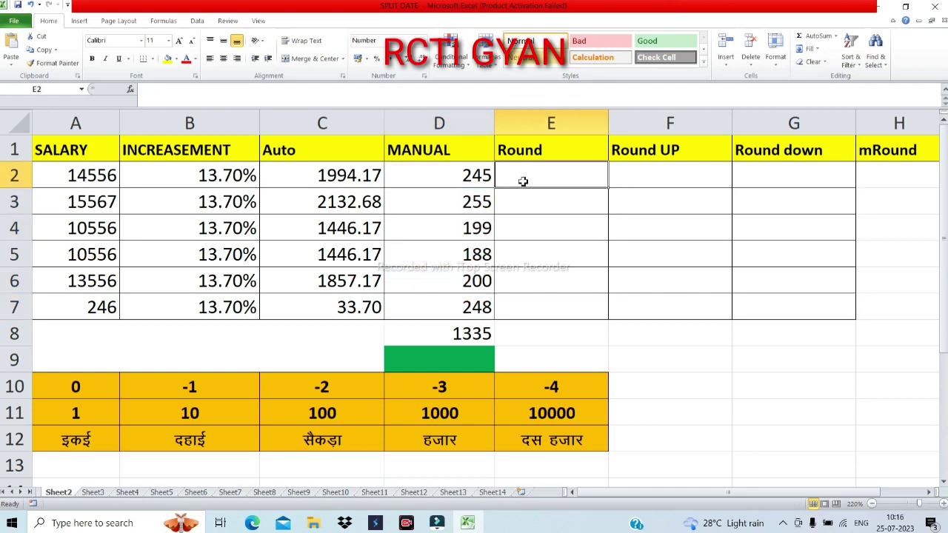
pyautogui.write('=ro')
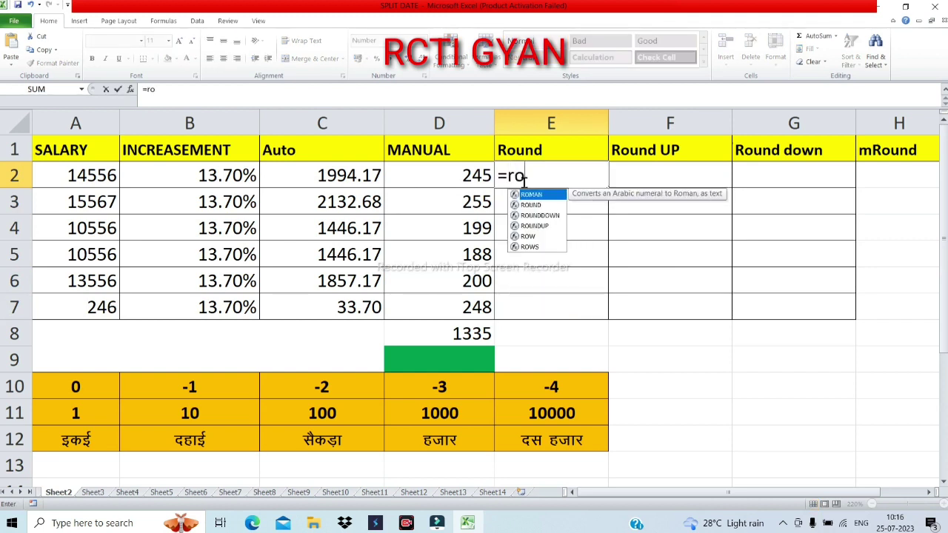
pyautogui.write('nd')
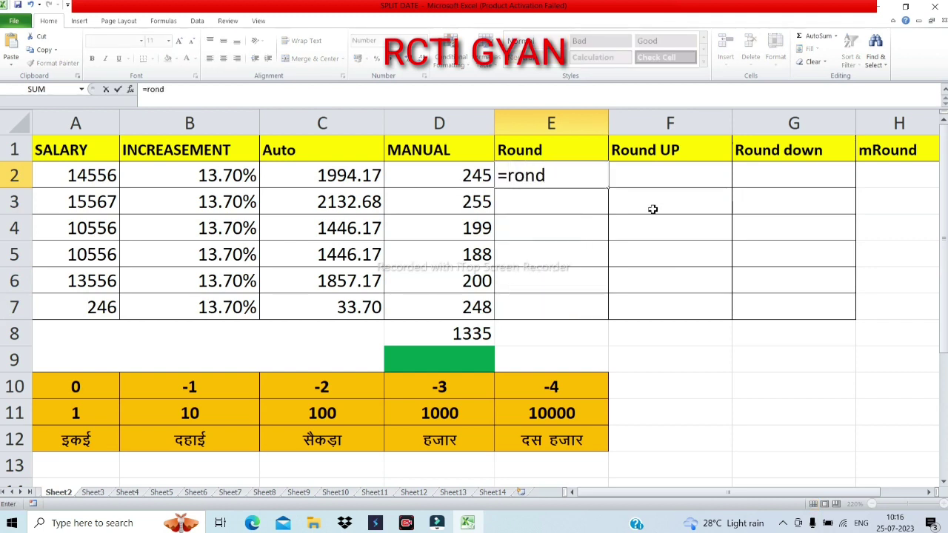
pyautogui.press('BackSpace')
pyautogui.press('BackSpace')
pyautogui.write('k')
pyautogui.press('BackSpace')
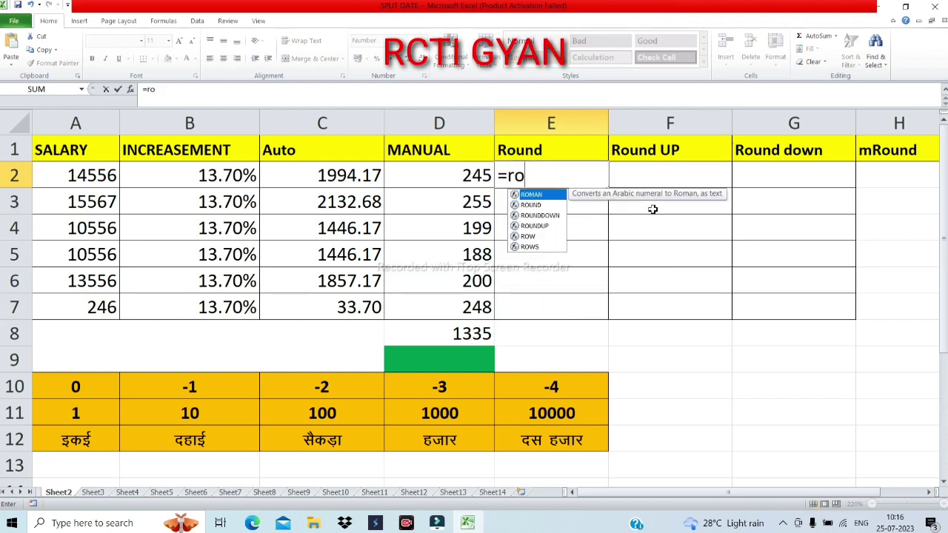
pyautogui.press('BackSpace')
pyautogui.press('BackSpace')
pyautogui.write('round')
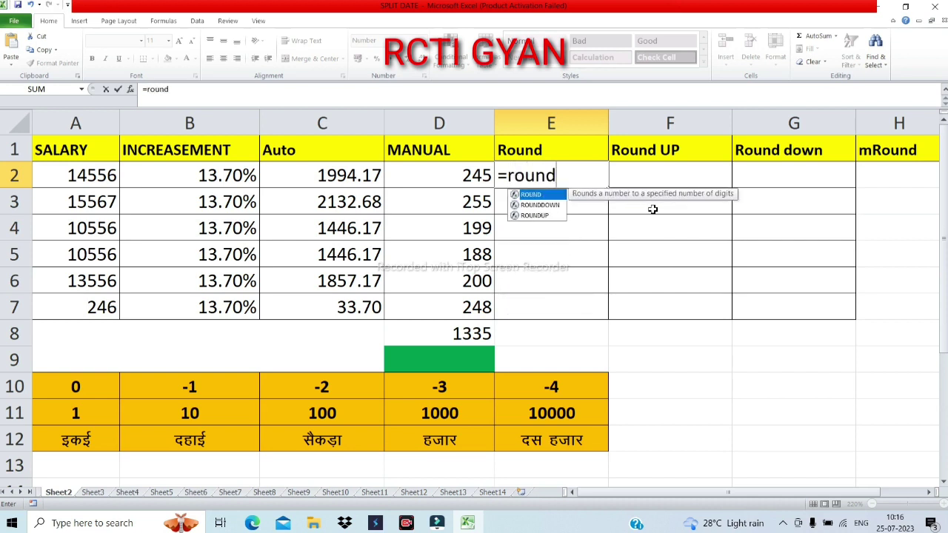
pyautogui.write('(')
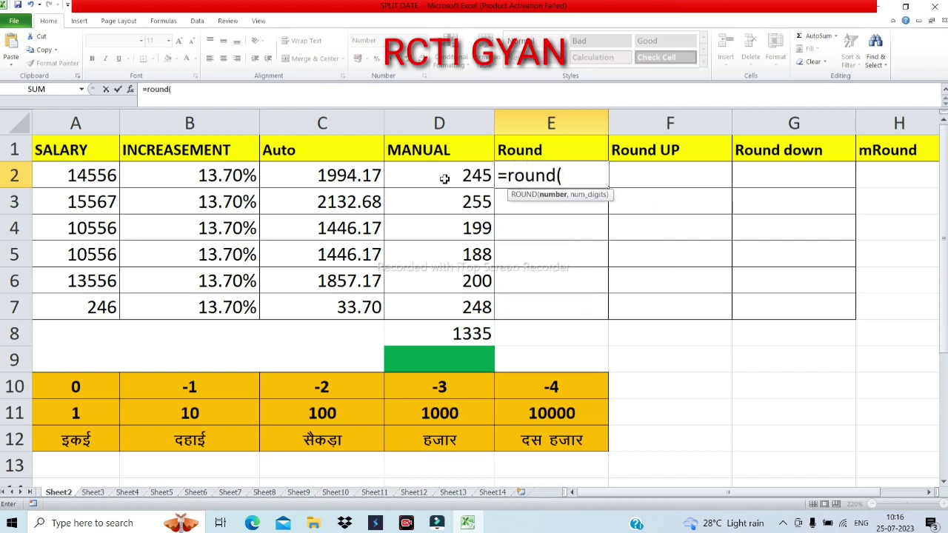
pyautogui.click(444, 178)
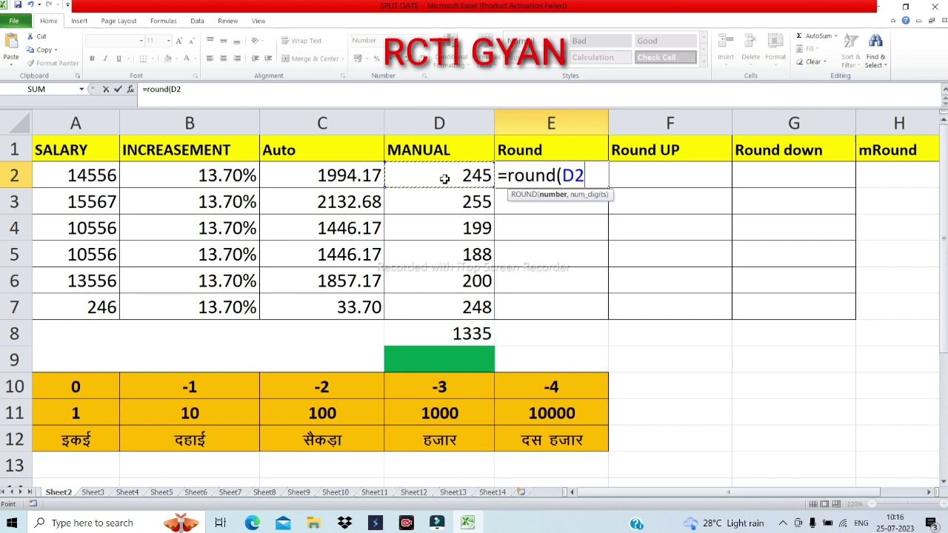
pyautogui.write(',-')
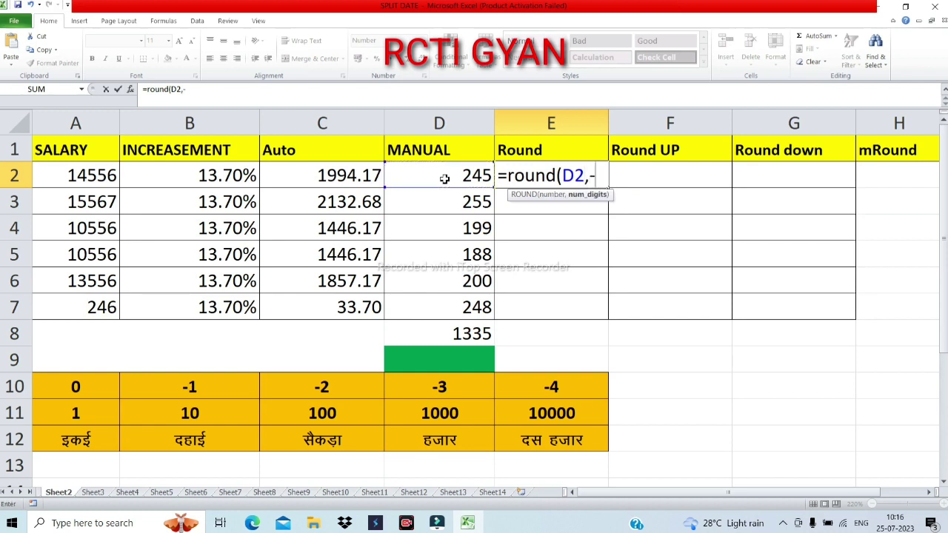
pyautogui.write('2')
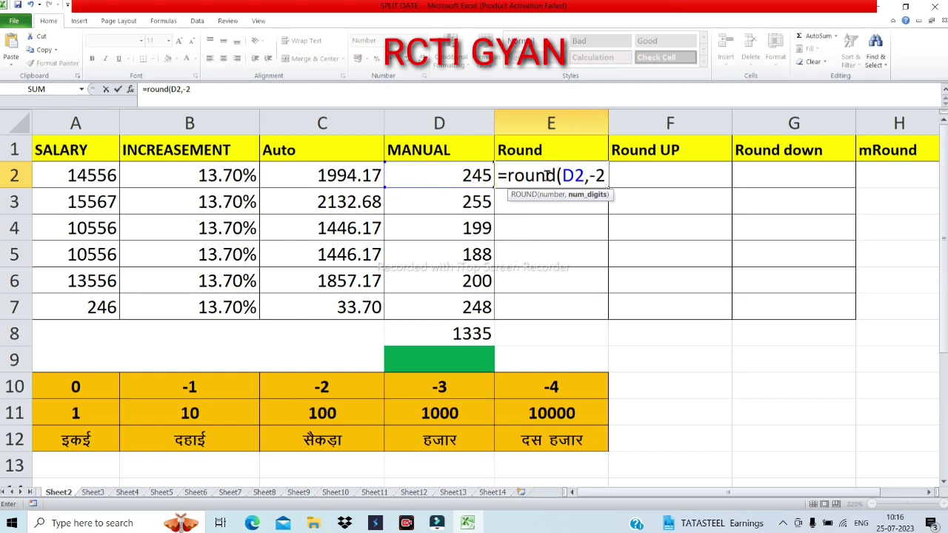
pyautogui.write(')')
pyautogui.press('Return')
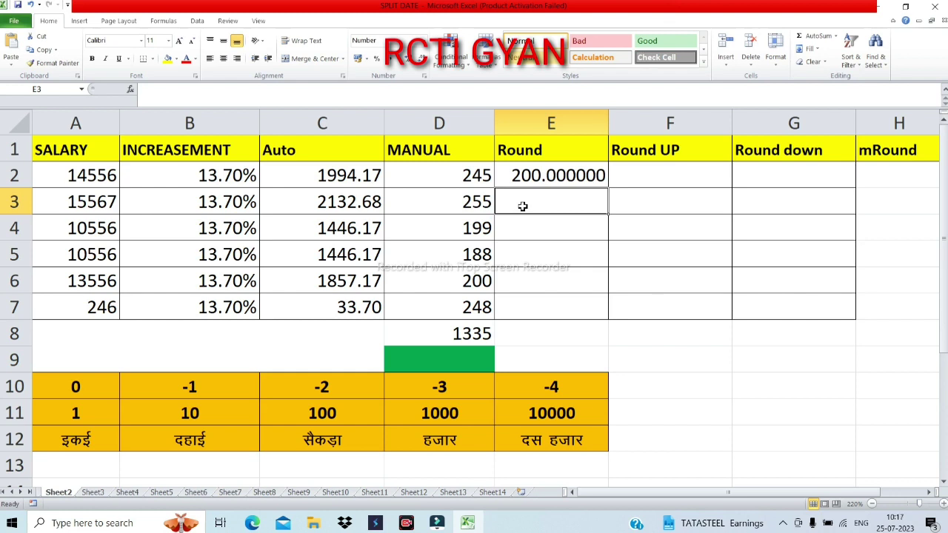
# Enter =ROUND(D3,-2) in E3, giving 300.
pyautogui.write('=ron')
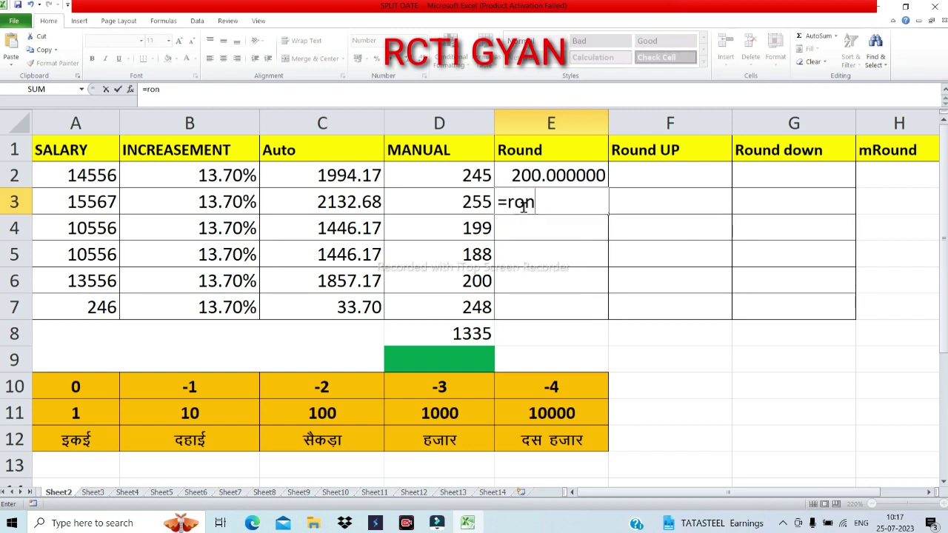
pyautogui.press('BackSpace')
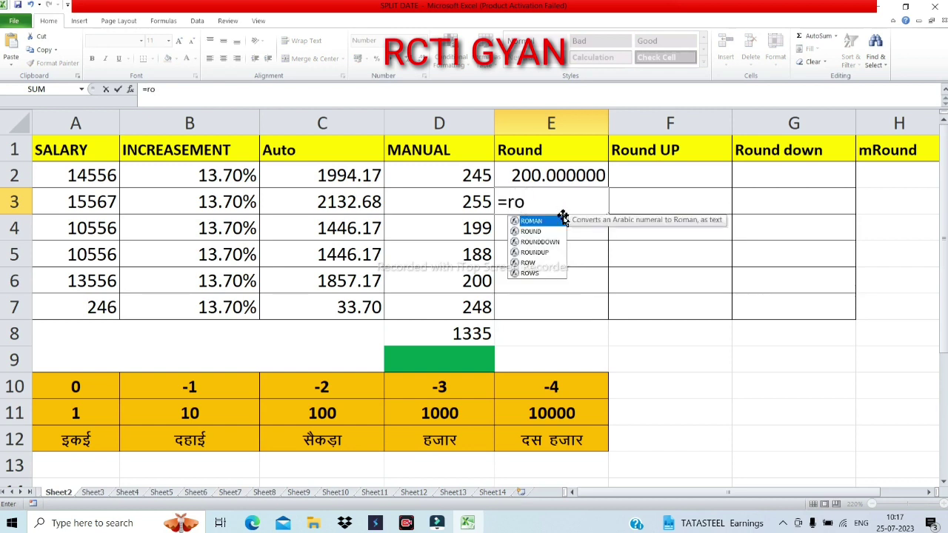
pyautogui.write('und')
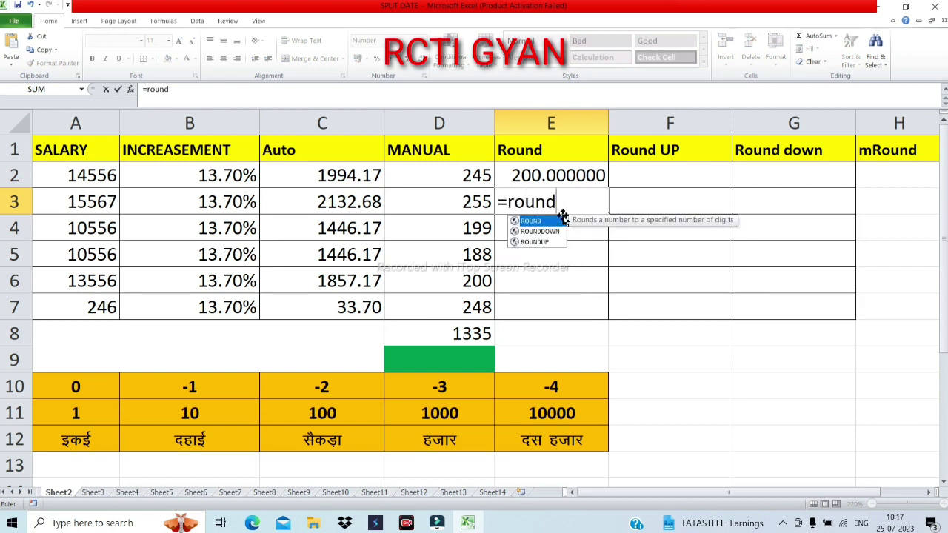
pyautogui.write('(')
pyautogui.click(467, 201)
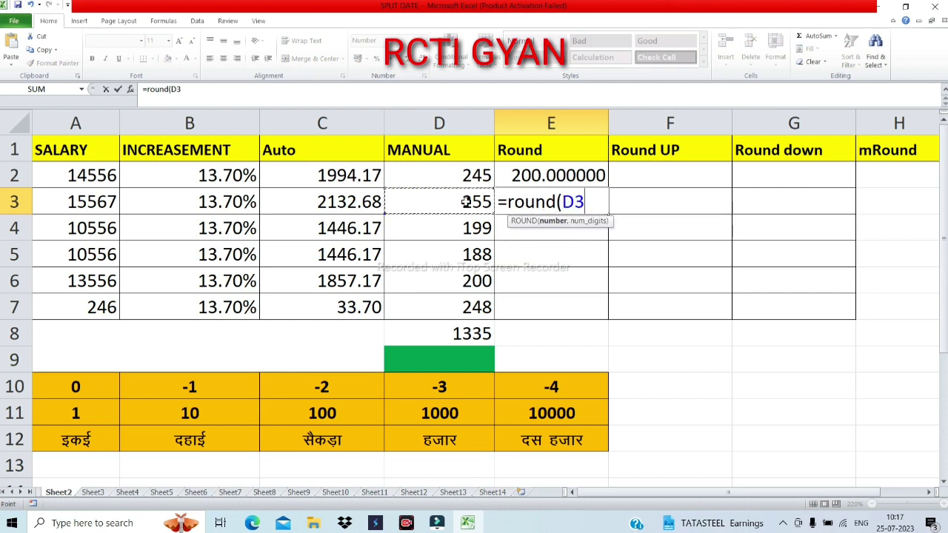
pyautogui.write(',-2')
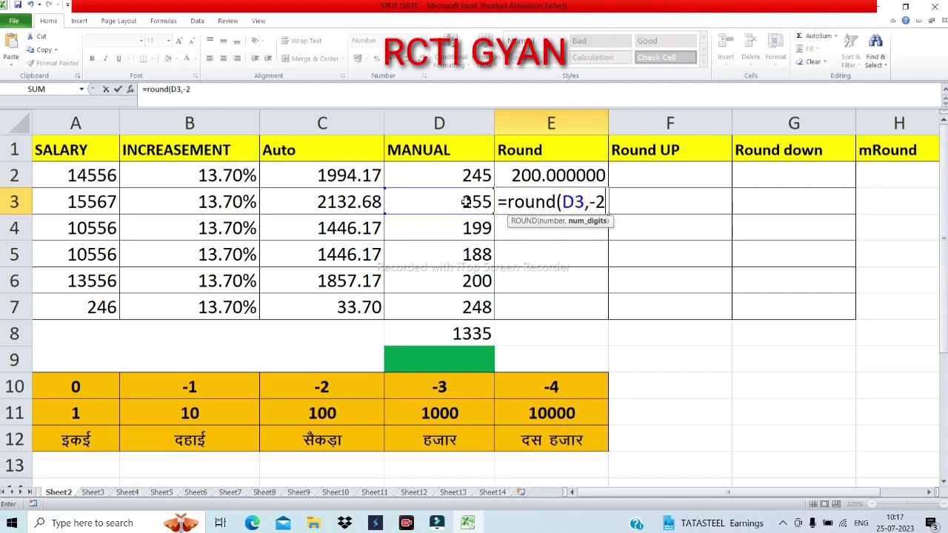
pyautogui.write(')')
pyautogui.press('Return')
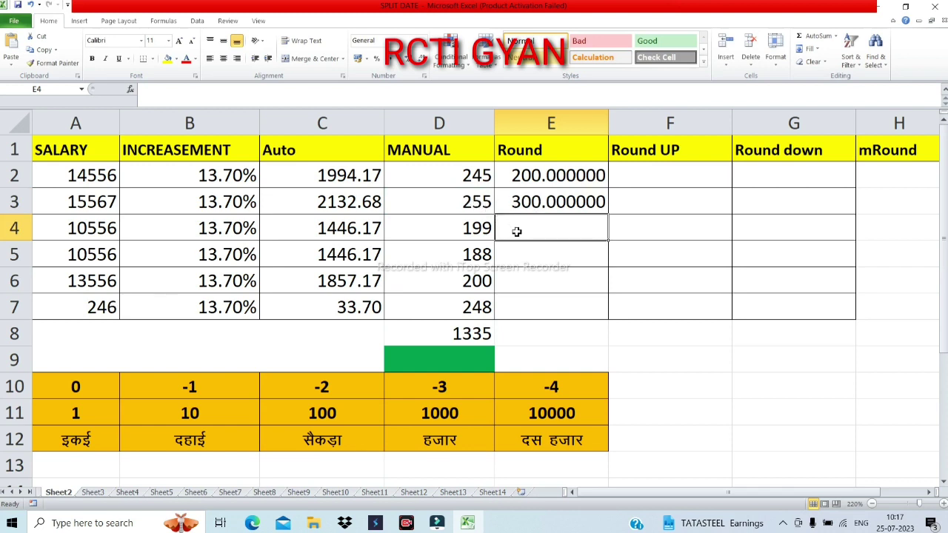
# Enter =ROUND(D4,-2) in E4 and =ROUND(D5,-2) in E5, both giving 200.
pyautogui.write('=')
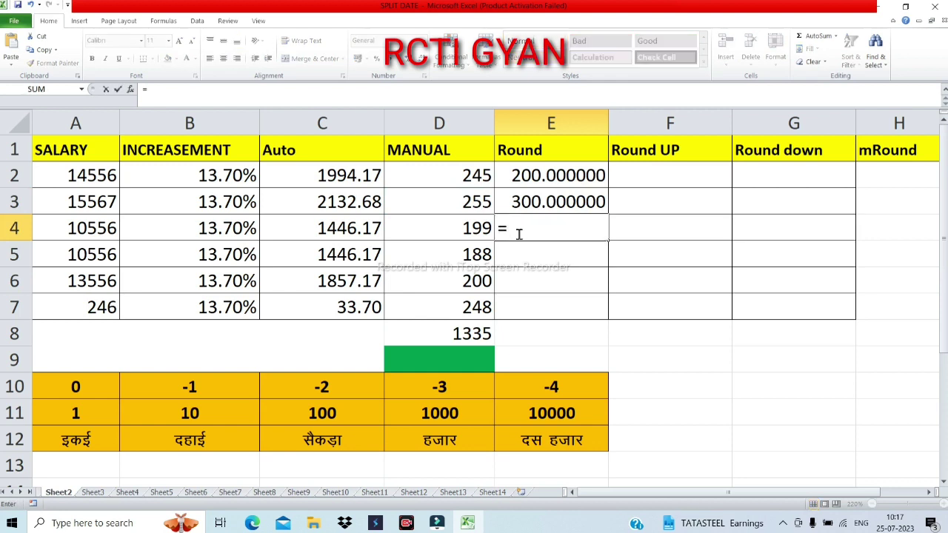
pyautogui.write('round(')
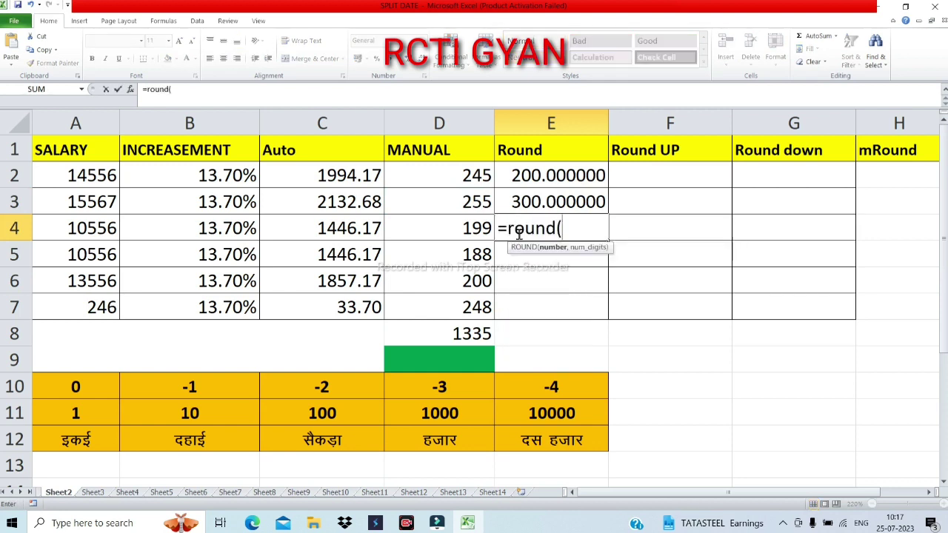
pyautogui.click(452, 228)
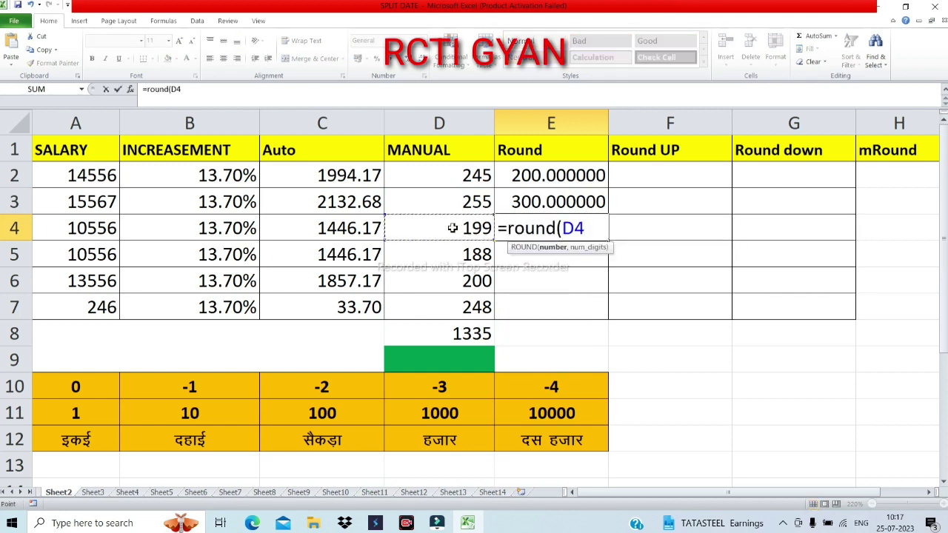
pyautogui.write(',-2)')
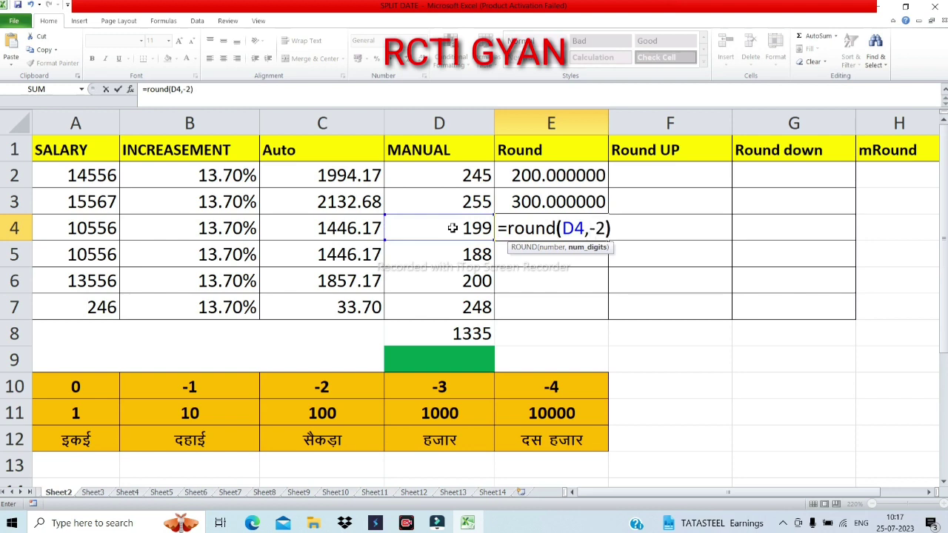
pyautogui.press('Return')
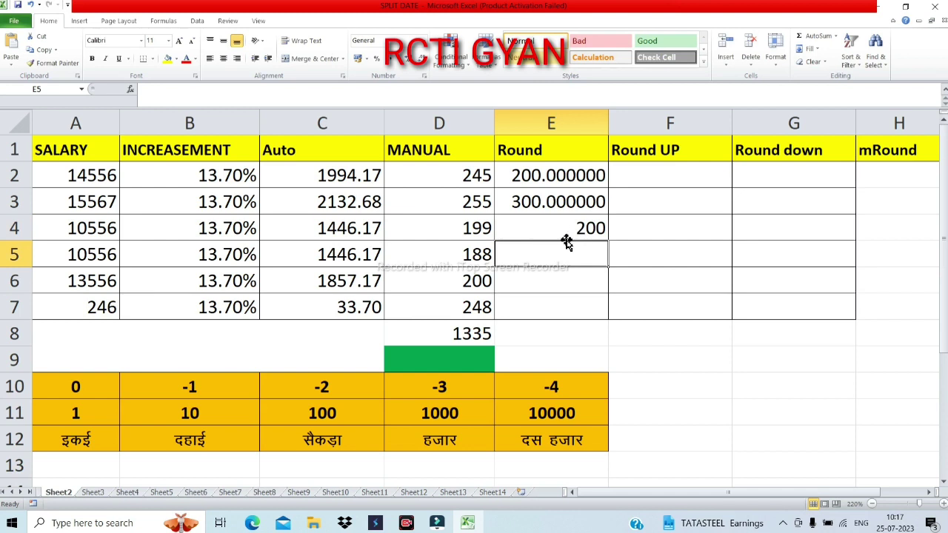
pyautogui.write('=rou')
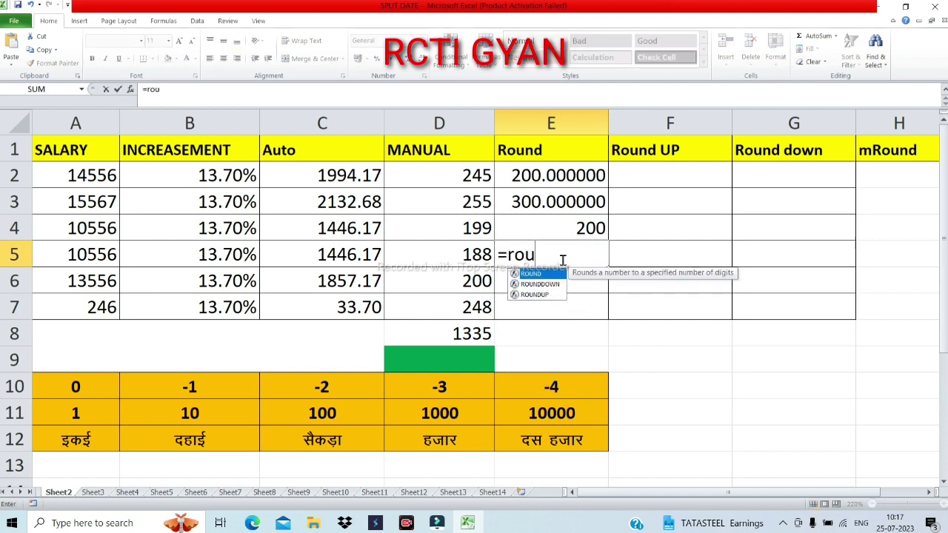
pyautogui.write('nd(')
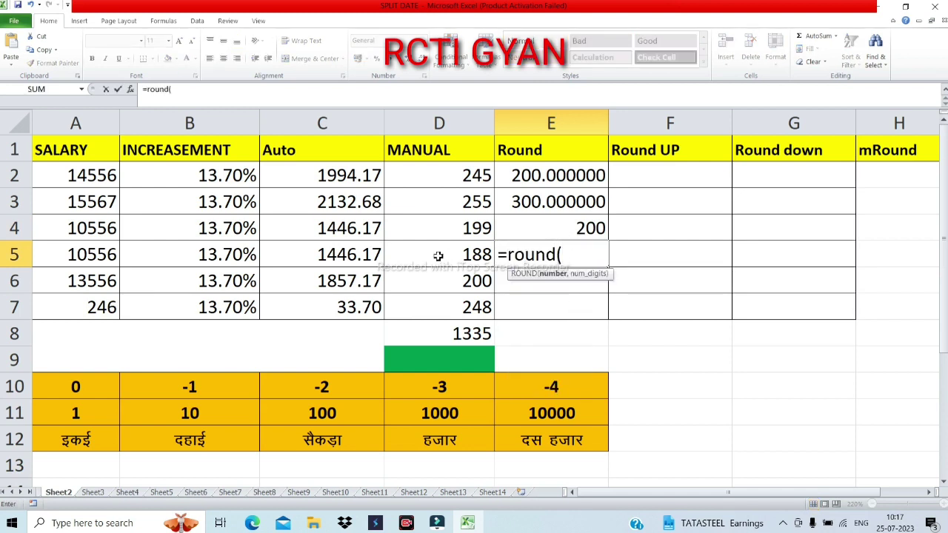
pyautogui.click(450, 255)
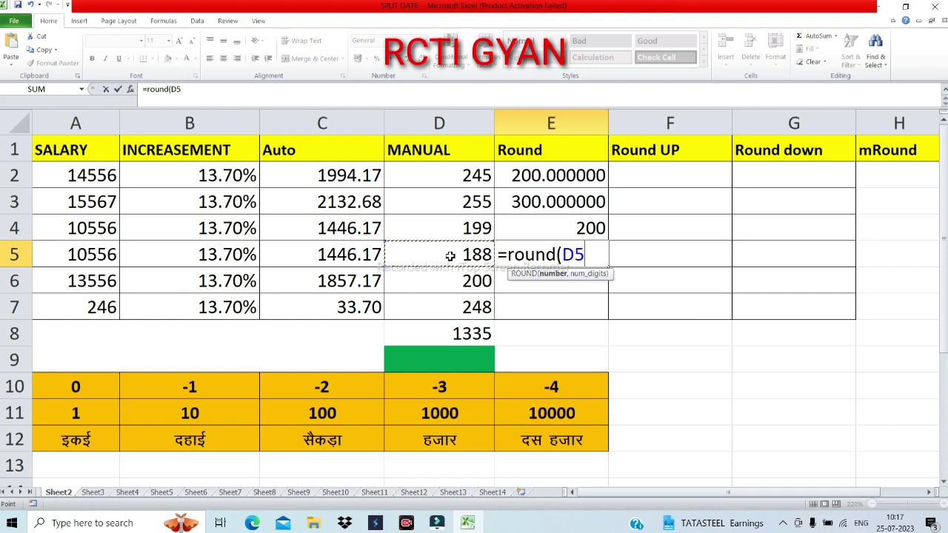
pyautogui.write(',-2')
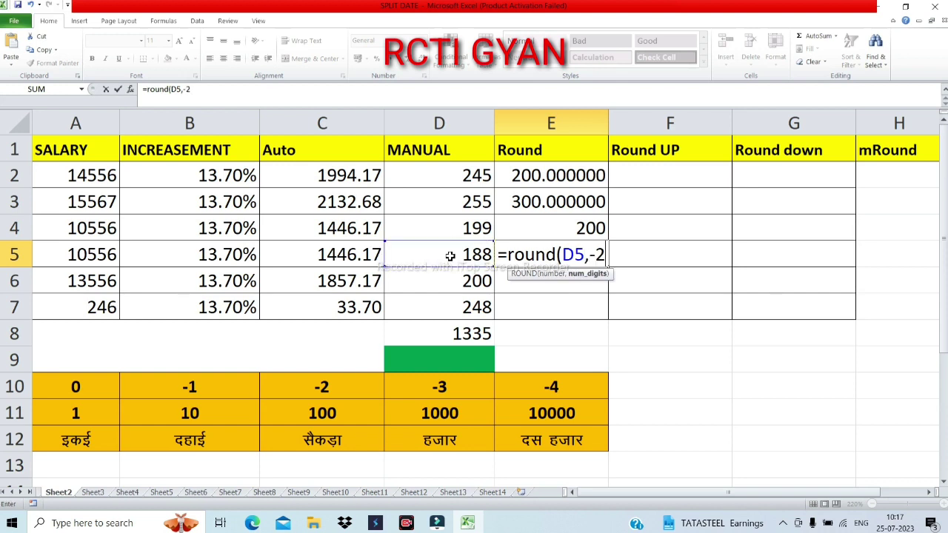
pyautogui.press('Return')
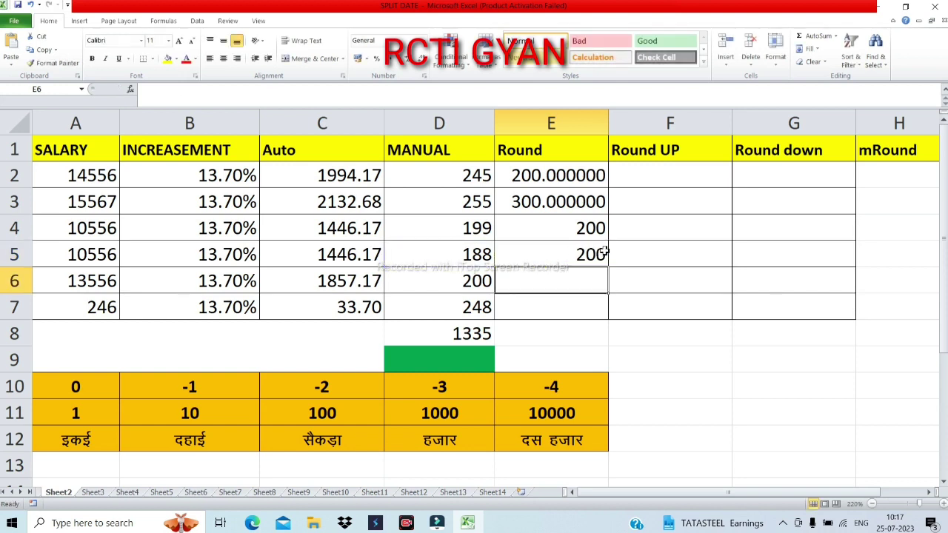
# Change E5's digits to -1 to get 190, then restore -2 for 200.
pyautogui.click(461, 232)
pyautogui.click(468, 253)
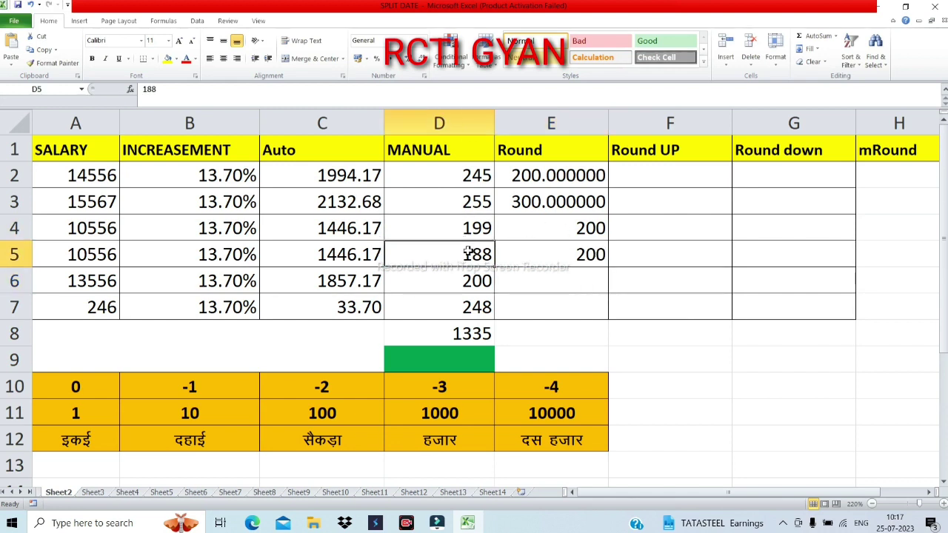
pyautogui.doubleClick(550, 254)
pyautogui.click(620, 254)
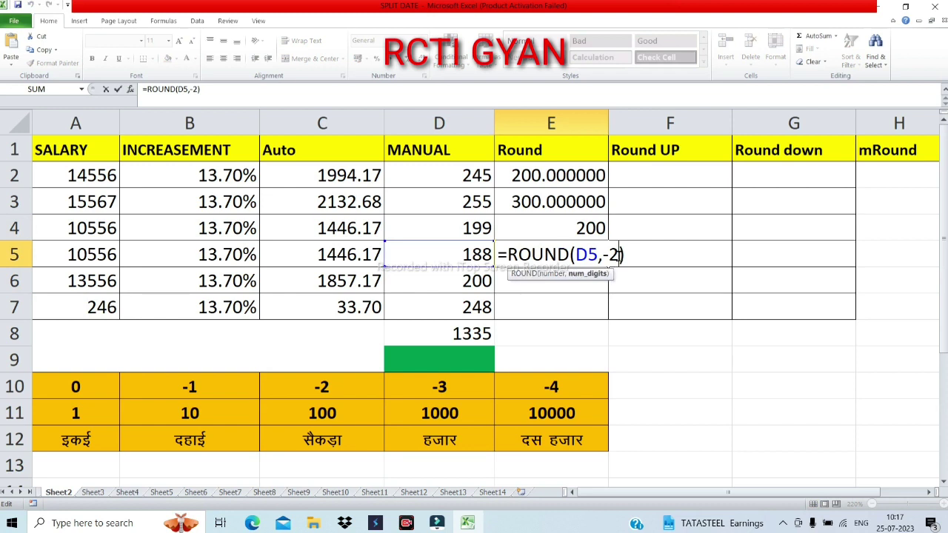
pyautogui.press('BackSpace')
pyautogui.write('1')
pyautogui.press('Return')
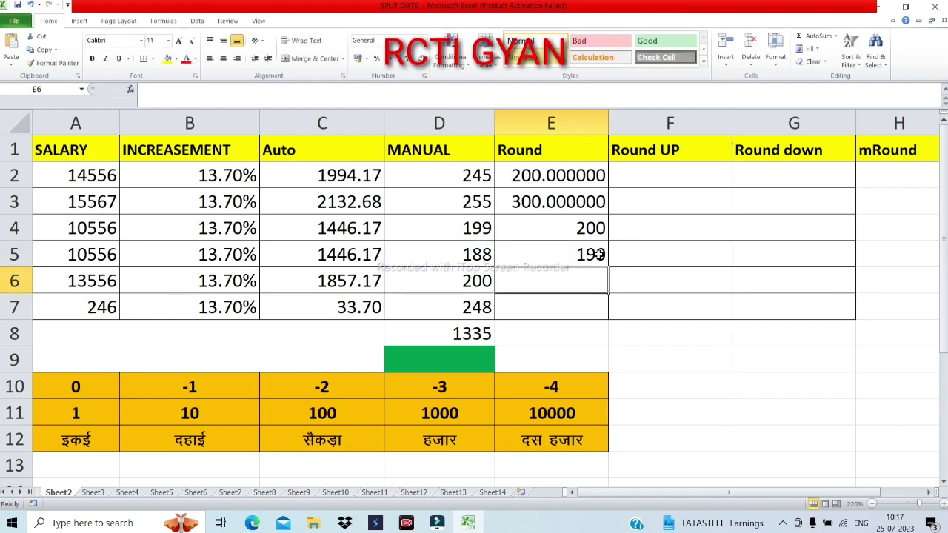
pyautogui.click(598, 254)
pyautogui.doubleClick(619, 254)
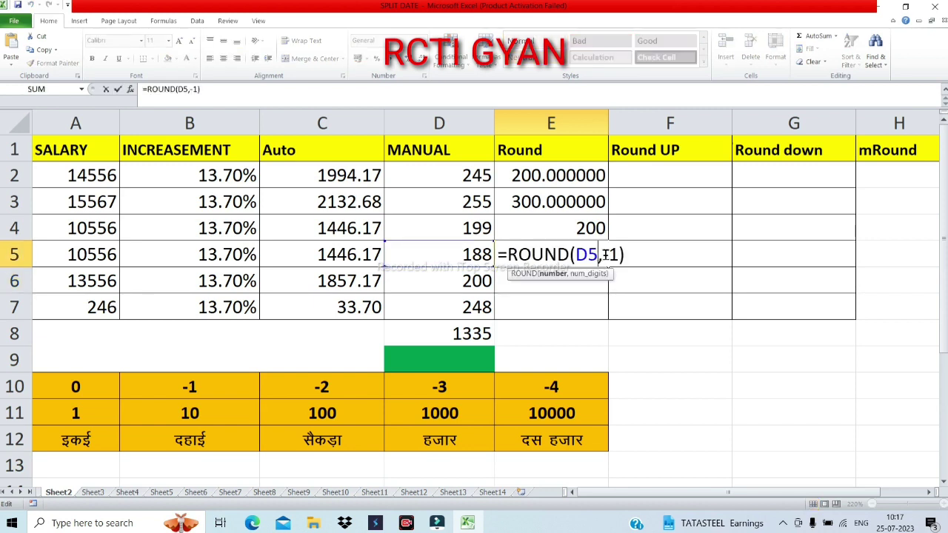
pyautogui.press('BackSpace')
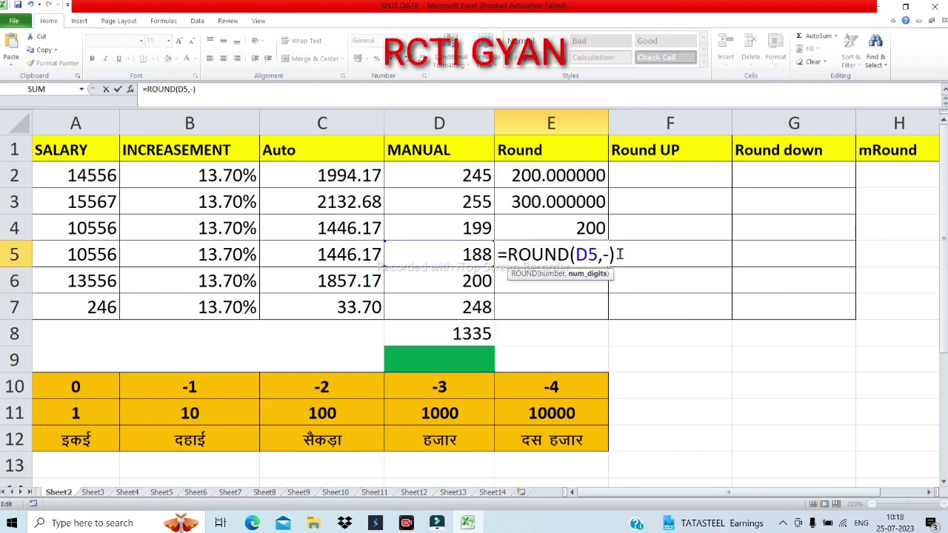
pyautogui.write('2')
pyautogui.press('Return')
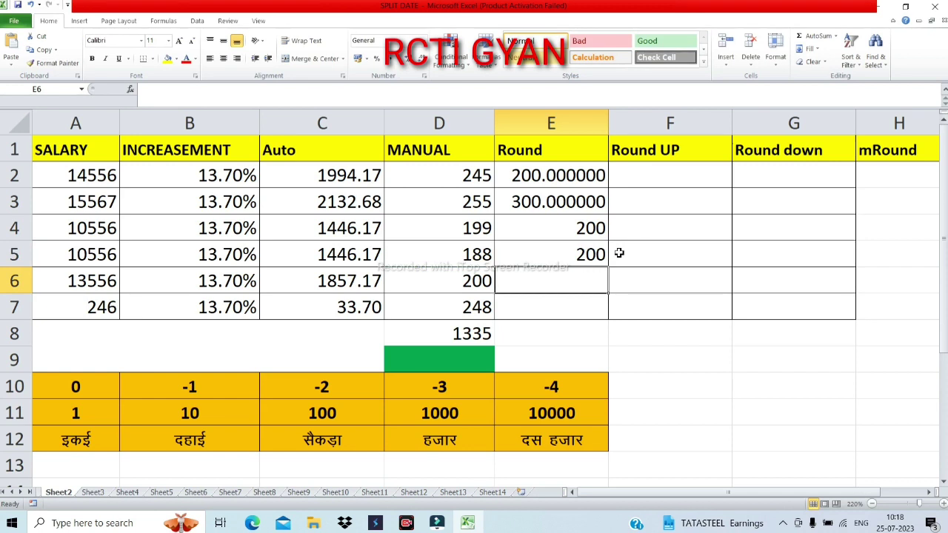
# Change E2's digits to -3 to round to thousands, then back to -2 for 200.
pyautogui.click(566, 179)
pyautogui.doubleClick(567, 178)
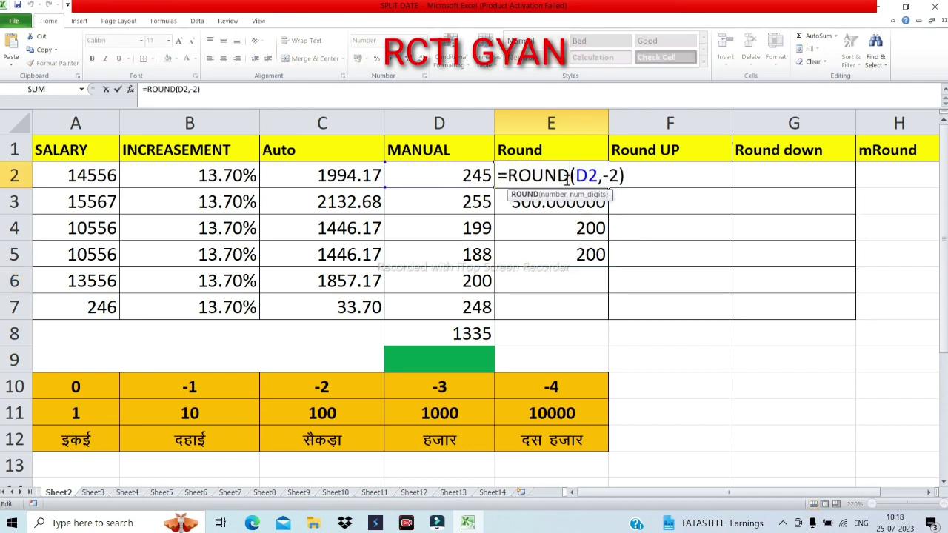
pyautogui.click(622, 175)
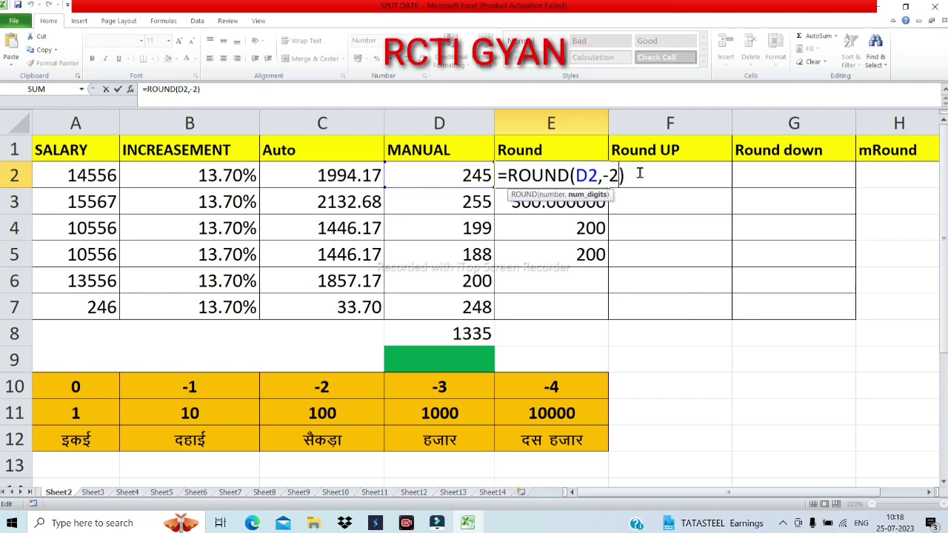
pyautogui.press('BackSpace')
pyautogui.press('BackSpace')
pyautogui.write('3')
pyautogui.press('Return')
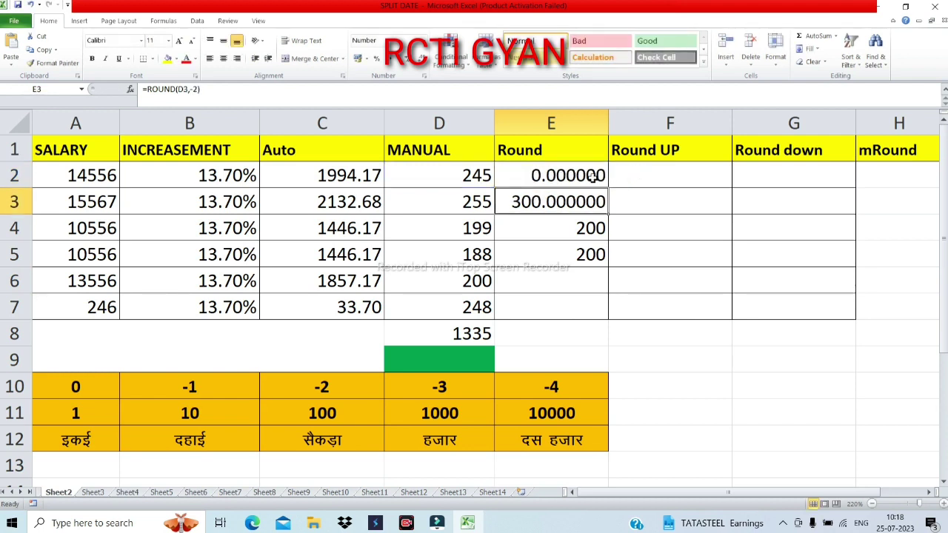
pyautogui.doubleClick(593, 176)
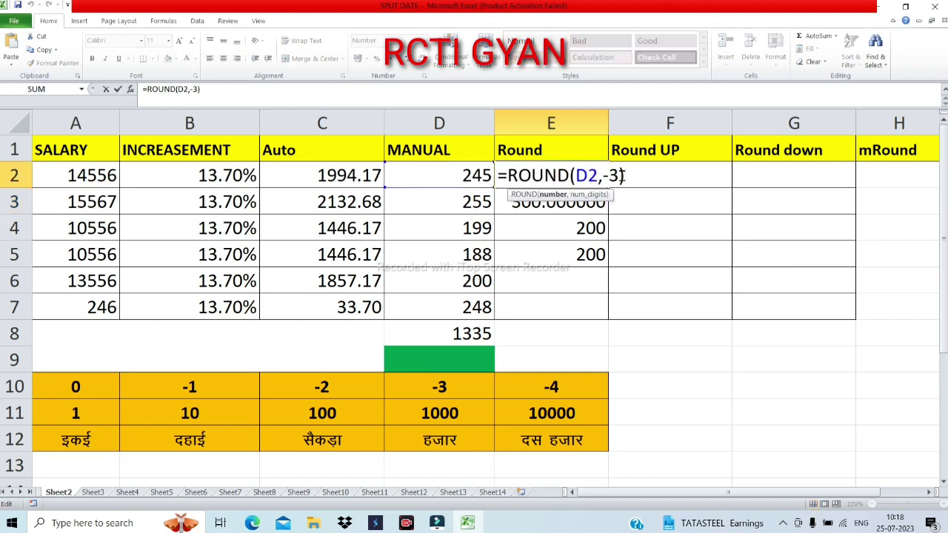
pyautogui.click(622, 175)
pyautogui.press('BackSpace')
pyautogui.write('2')
pyautogui.press('Return')
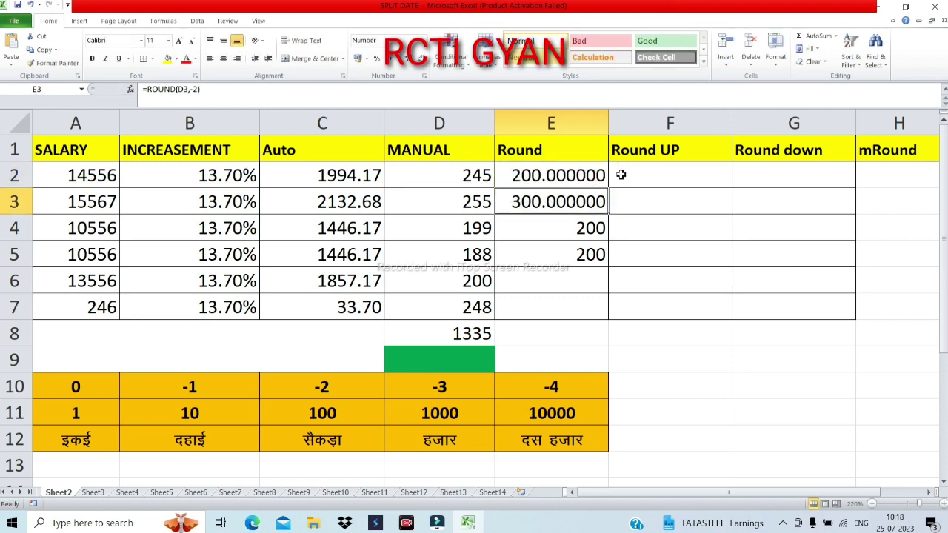
pyautogui.click(585, 254)
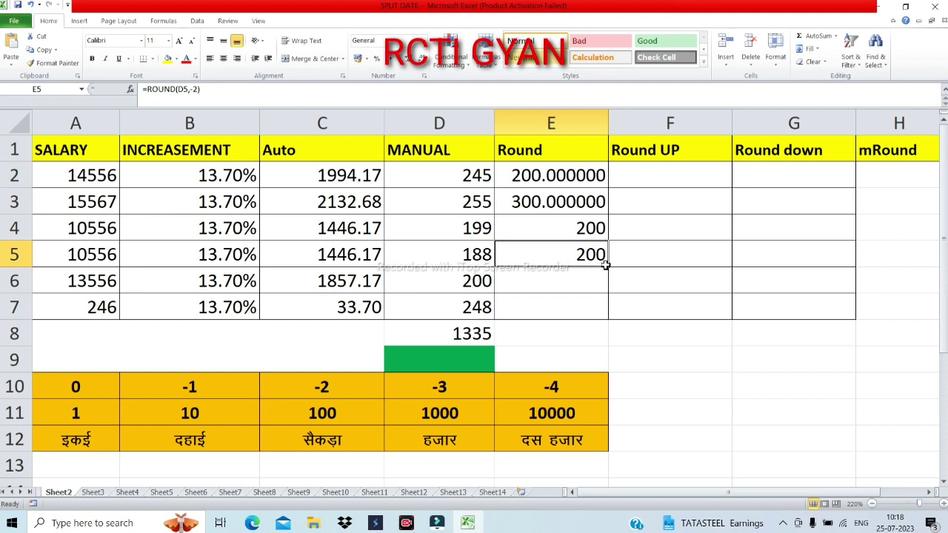
# Copy E5's ROUND formula down to E6 and E7, both showing 200.
pyautogui.moveTo(608, 267); pyautogui.dragTo(611, 325)
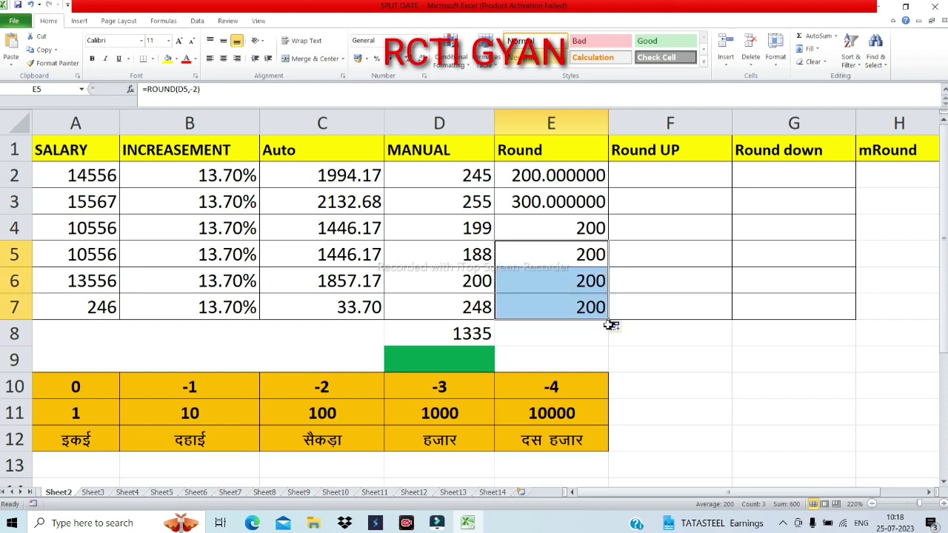
pyautogui.click(579, 288)
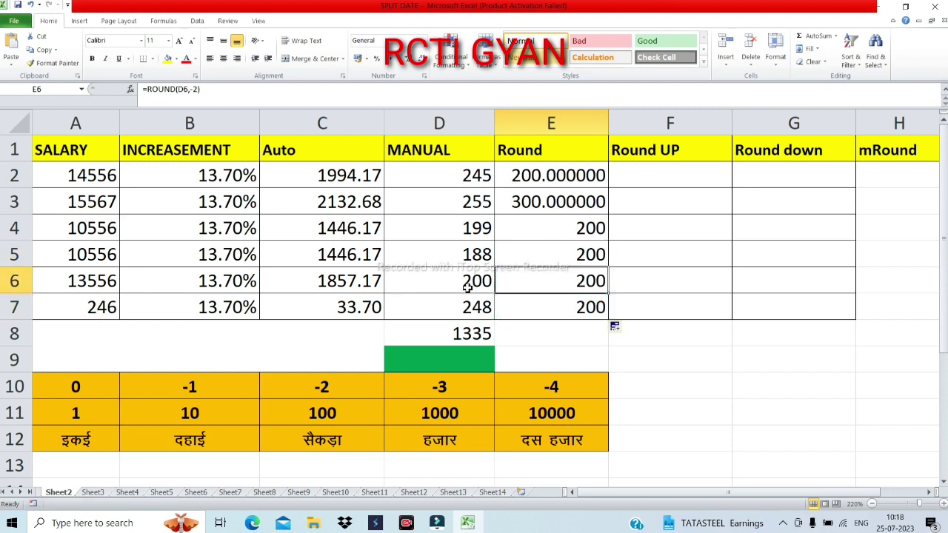
pyautogui.click(576, 308)
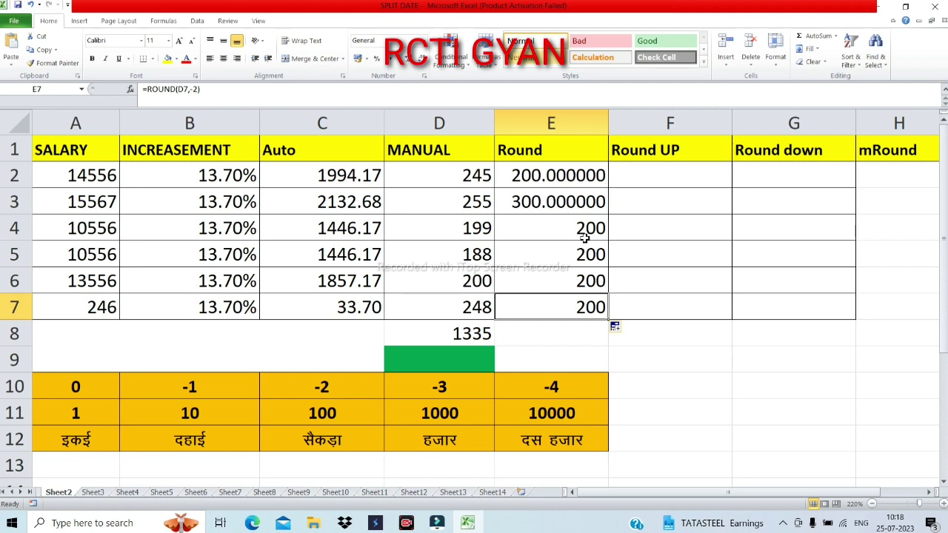
pyautogui.click(693, 182)
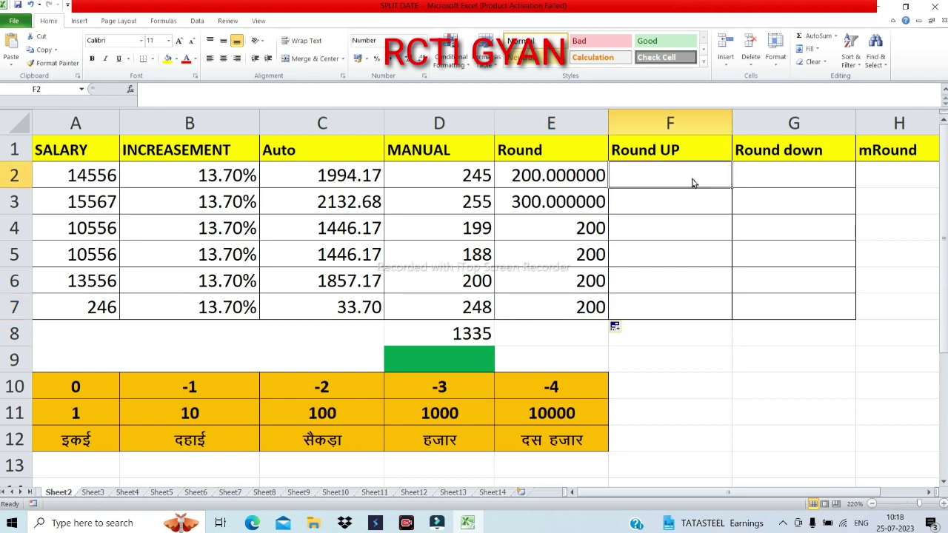
# Enter =ROUNDUP(D2,-2) in F2, turning 245 into 300.
pyautogui.write('=')
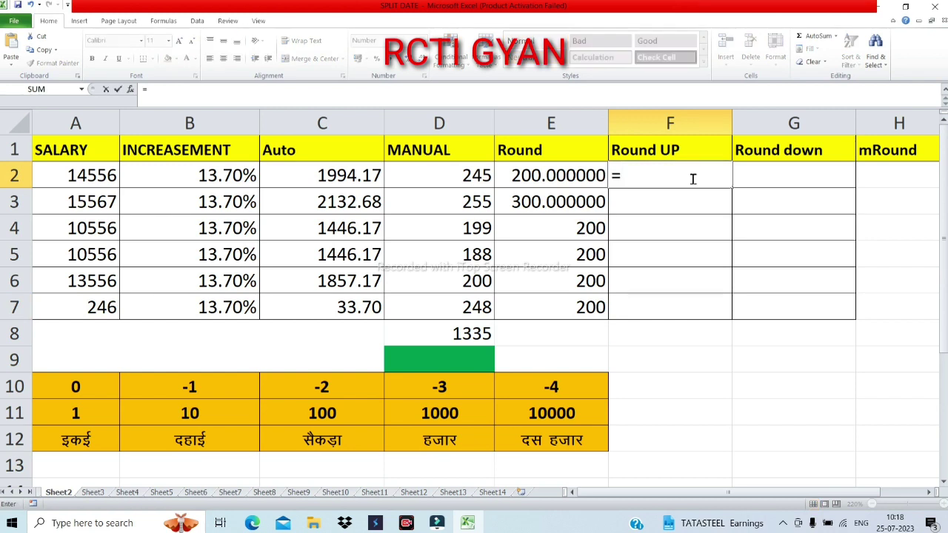
pyautogui.write('rou')
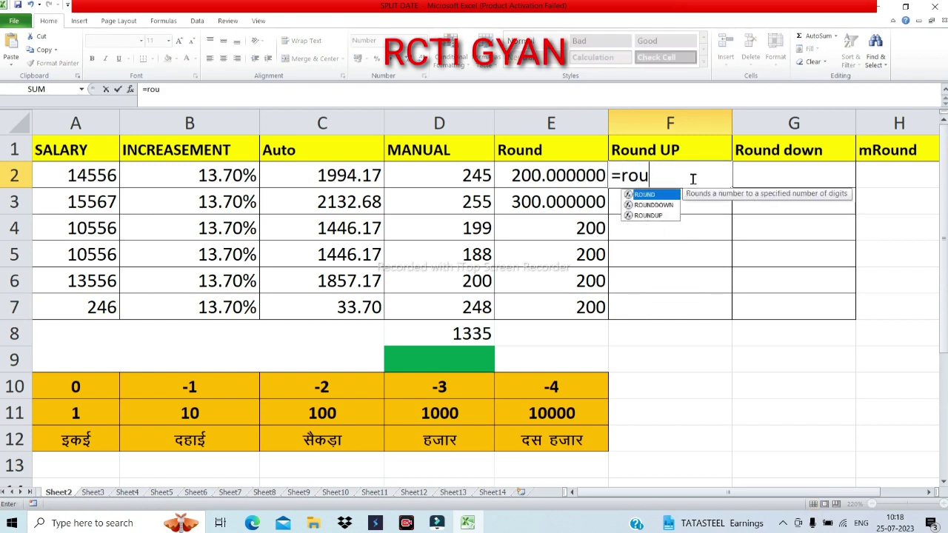
pyautogui.doubleClick(649, 216)
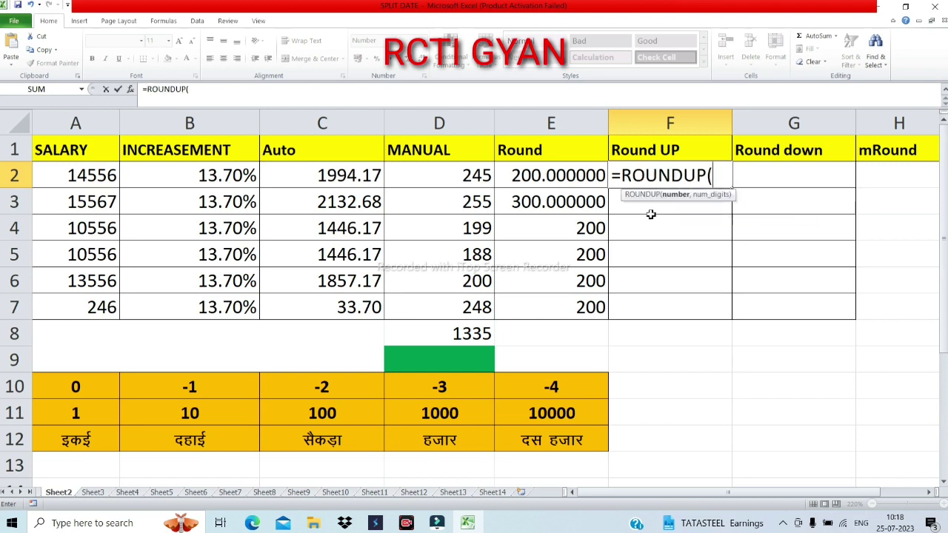
pyautogui.click(455, 180)
pyautogui.write(',')
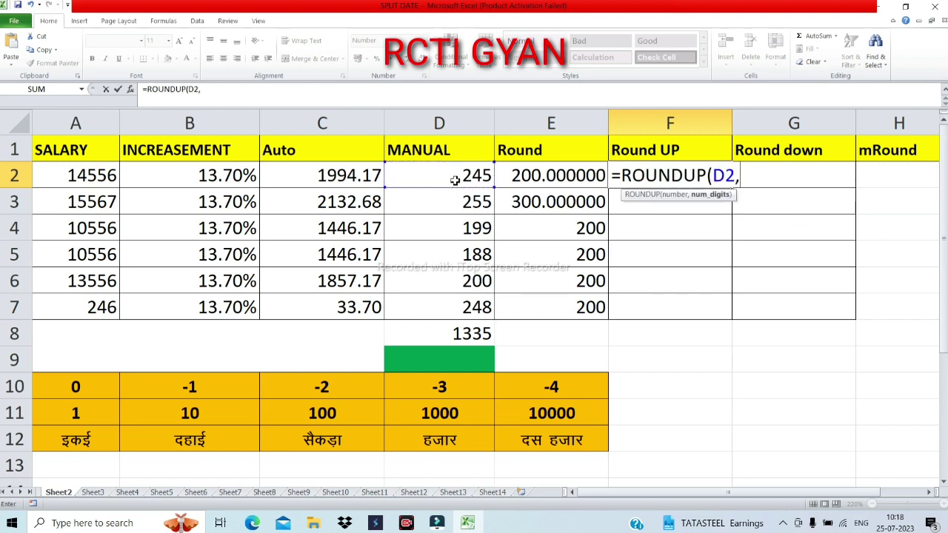
pyautogui.write('-2')
pyautogui.press('Return')
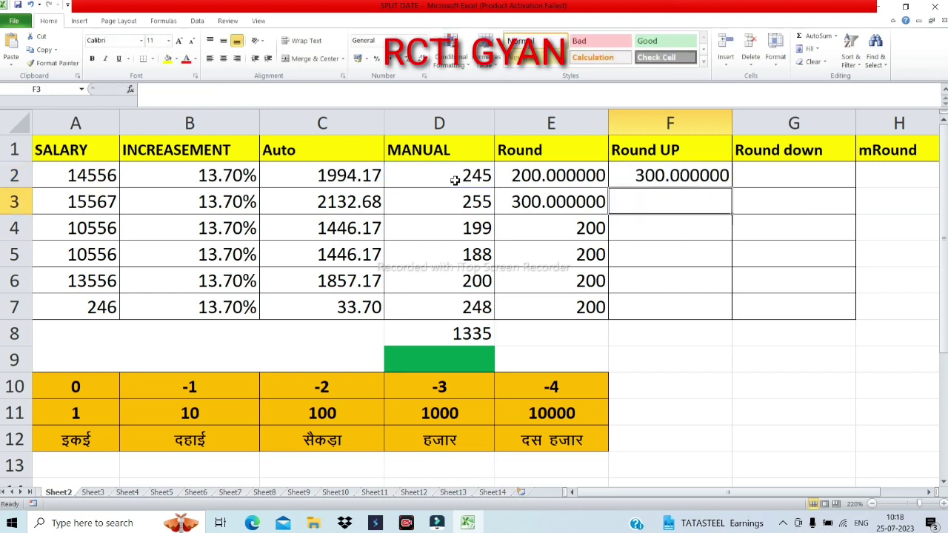
pyautogui.click(657, 181)
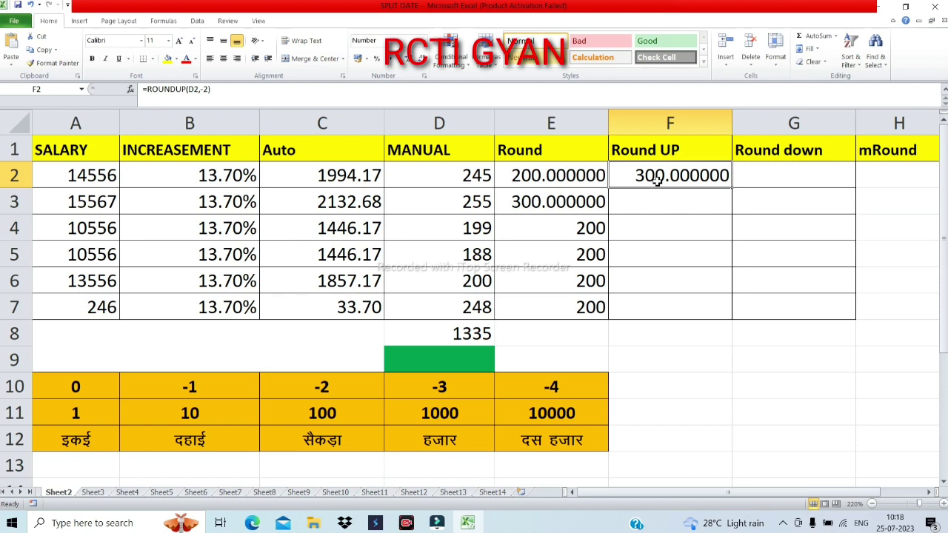
pyautogui.click(778, 178)
pyautogui.write('=')
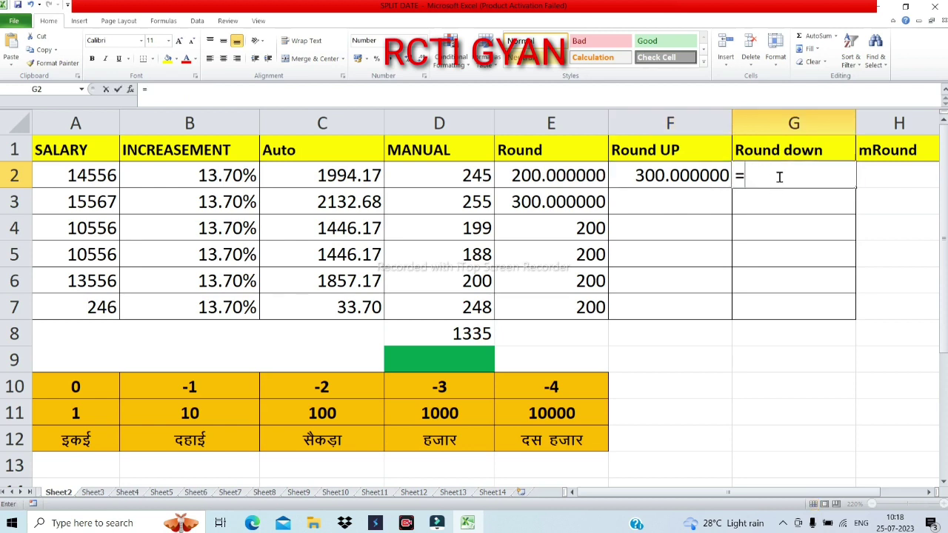
pyautogui.write('round')
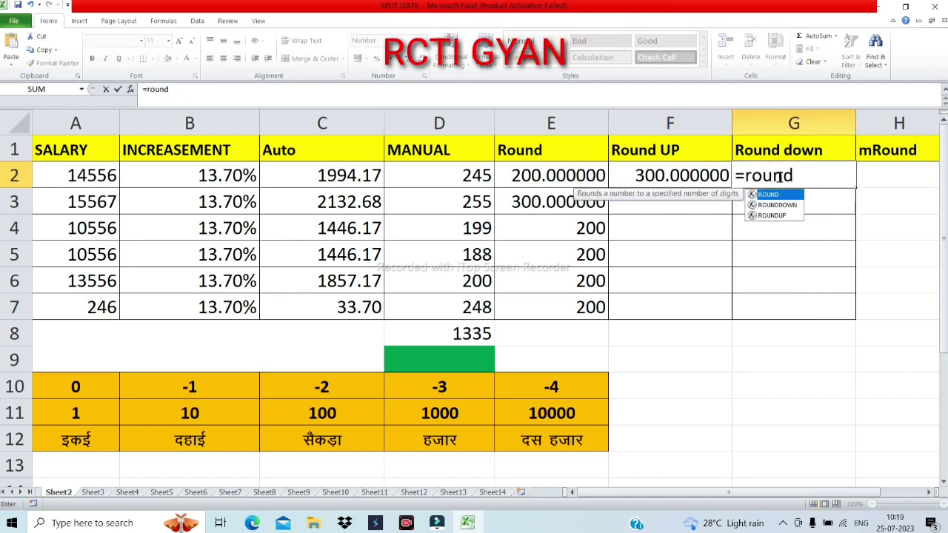
# Complete =ROUNDDOWN(D2,-2) in G2, turning 245 into 200.
pyautogui.doubleClick(781, 206)
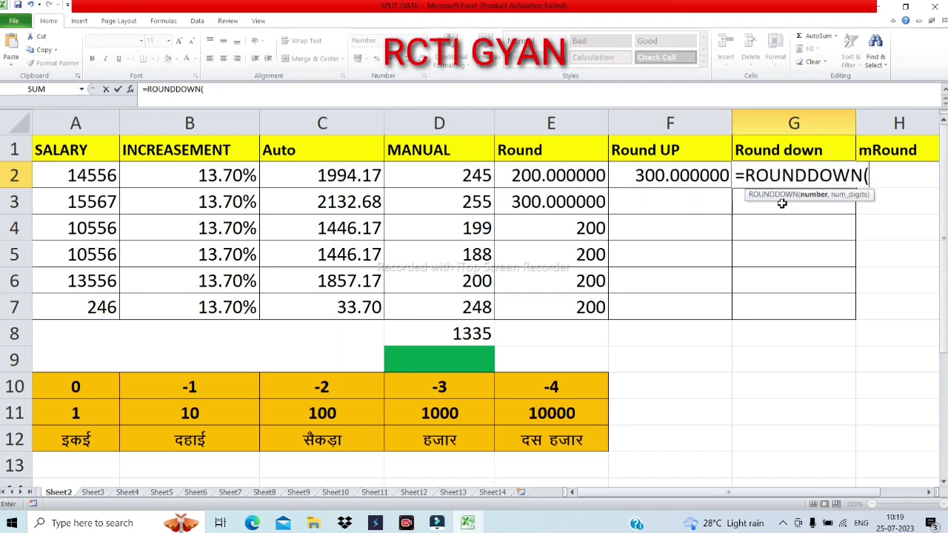
pyautogui.click(472, 182)
pyautogui.write(',-')
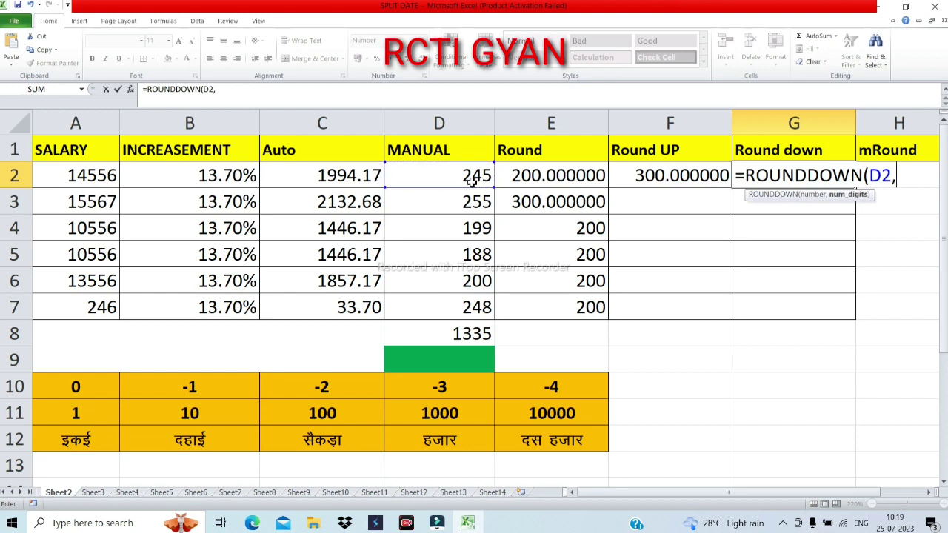
pyautogui.write('2')
pyautogui.press('Return')
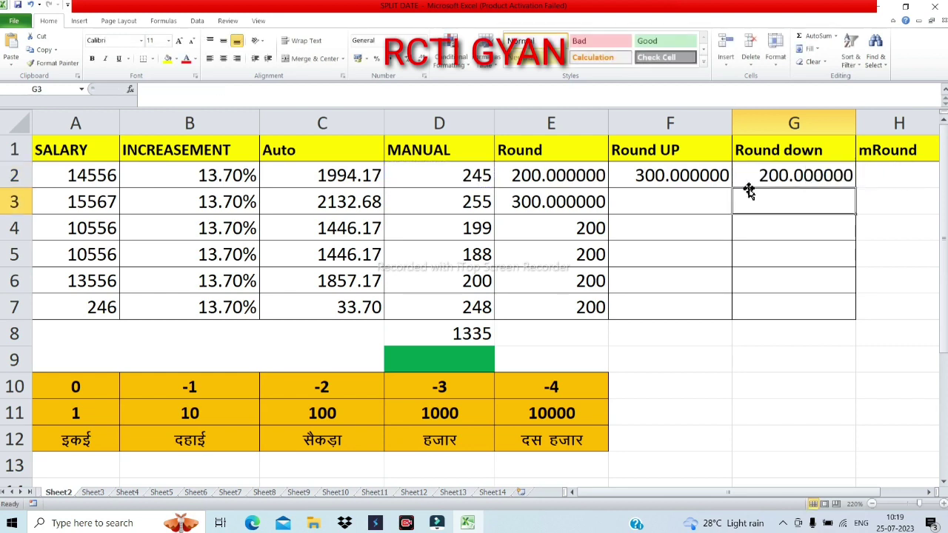
pyautogui.click(771, 180)
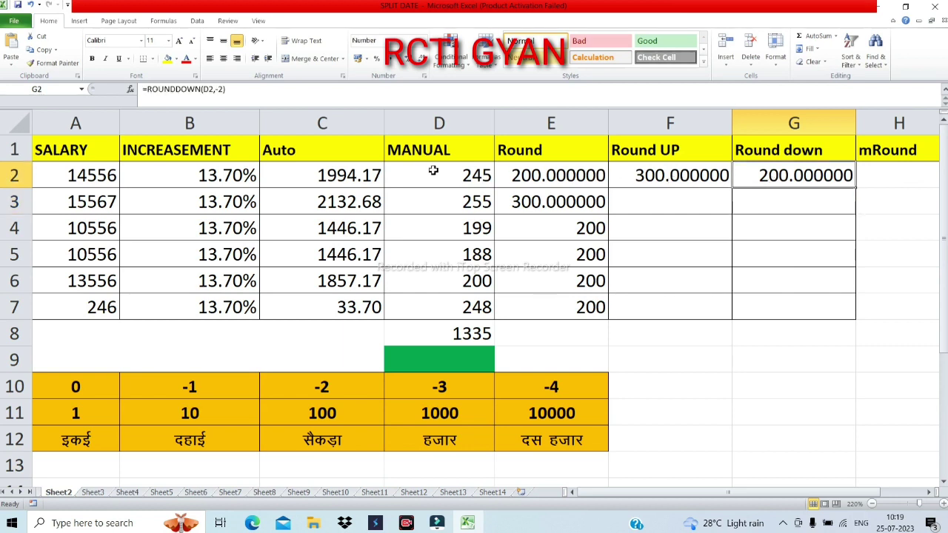
# Change D2 to 300, then 258, and check the Round UP (300) and Round down (200) results.
pyautogui.click(460, 180)
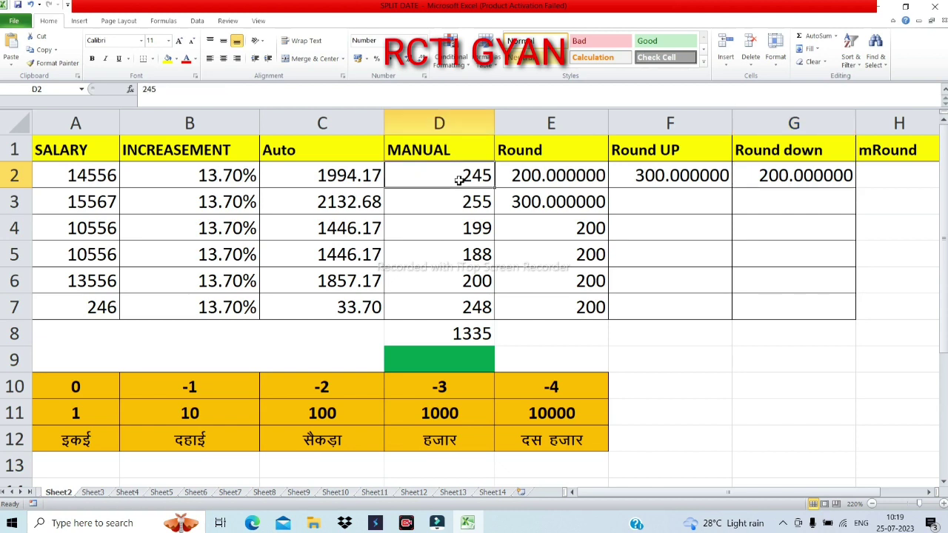
pyautogui.write('300')
pyautogui.press('Return')
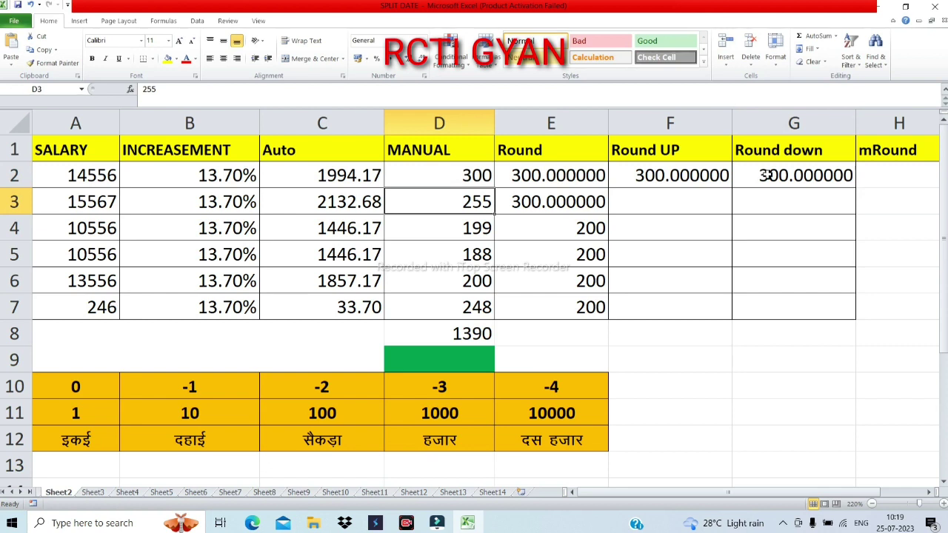
pyautogui.click(447, 179)
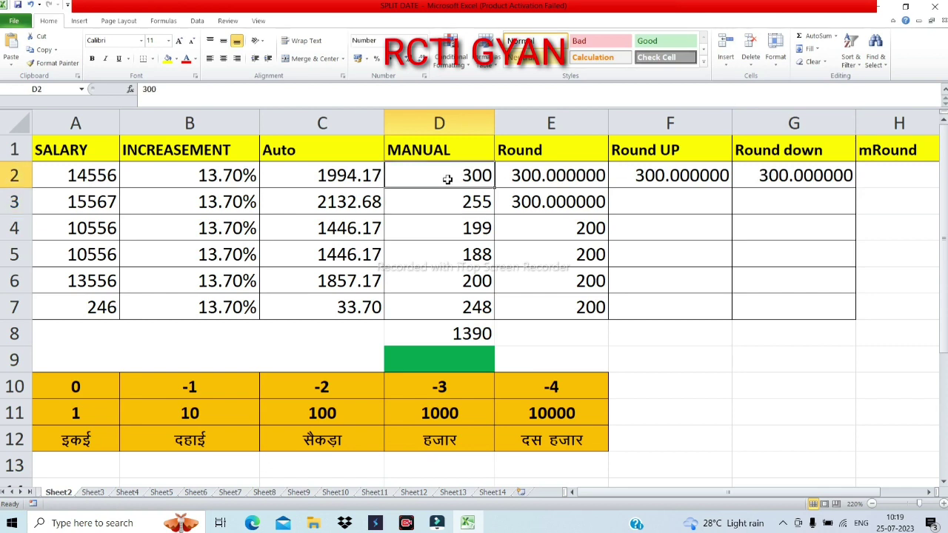
pyautogui.write('258')
pyautogui.press('Return')
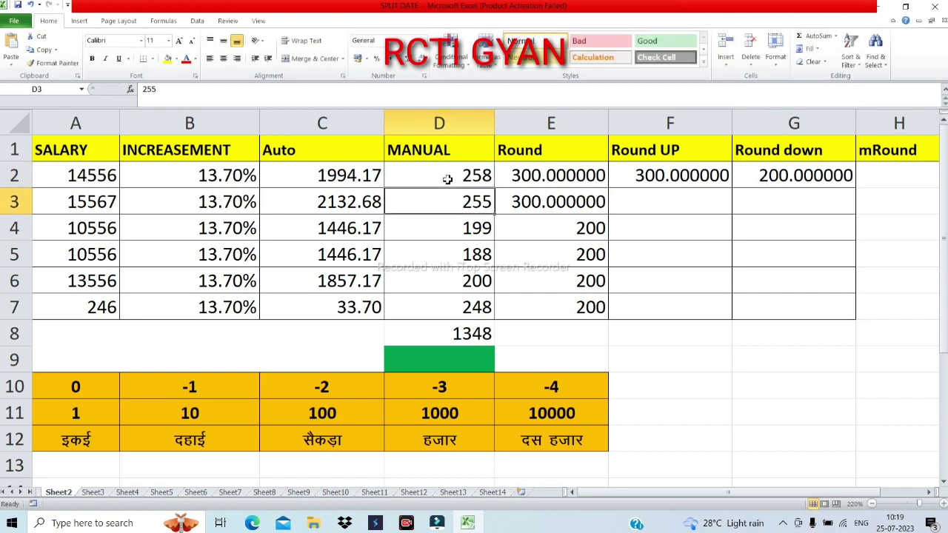
pyautogui.click(810, 171)
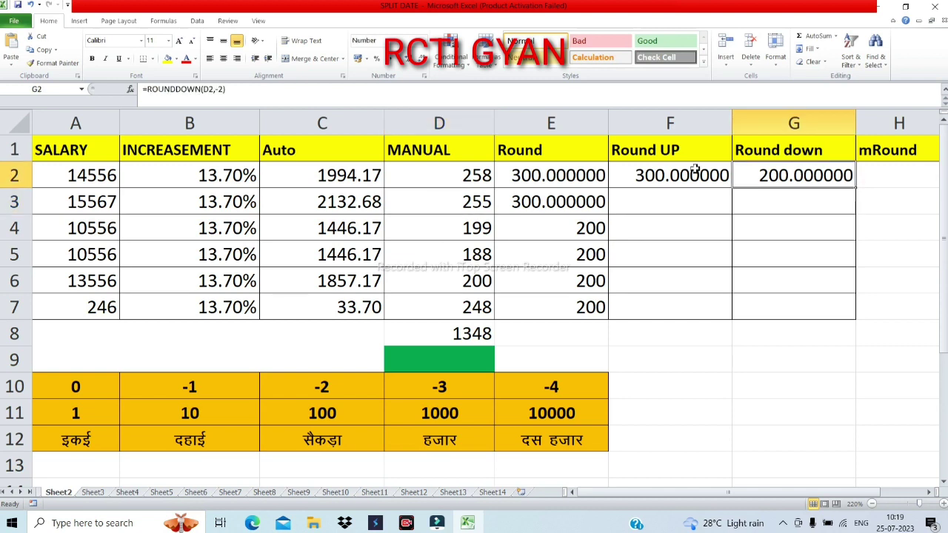
pyautogui.click(658, 180)
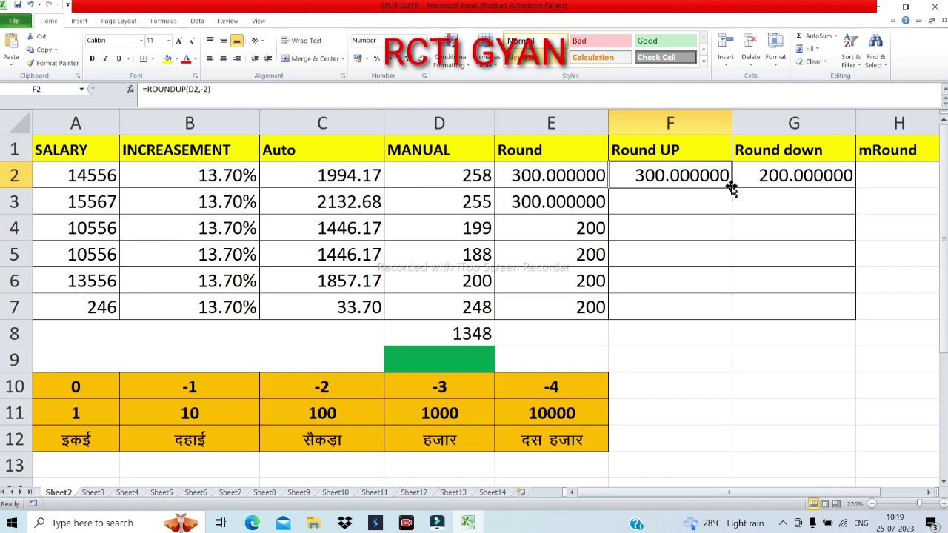
# Copy the ROUNDUP and ROUNDDOWN formulas down to F7 and G7.
pyautogui.moveTo(733, 188); pyautogui.dragTo(726, 324)
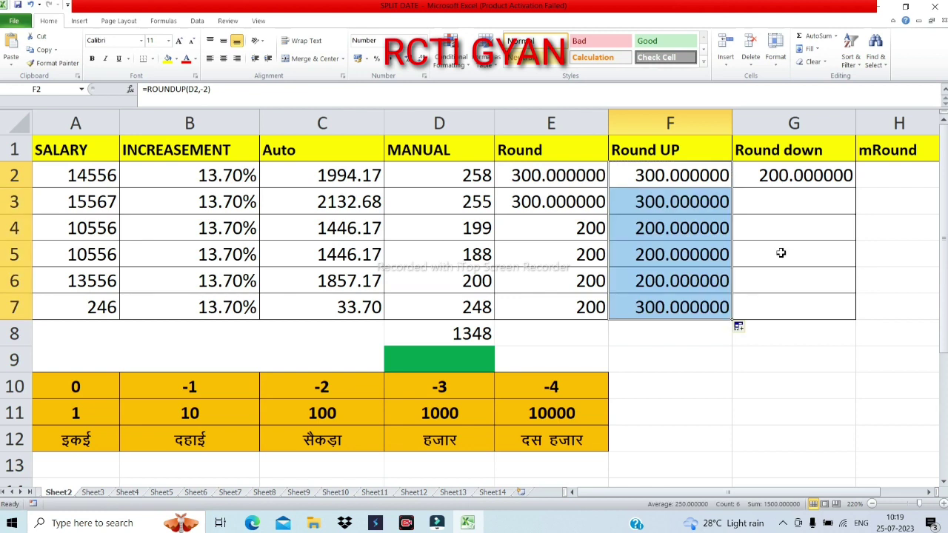
pyautogui.click(827, 174)
pyautogui.moveTo(853, 189); pyautogui.dragTo(853, 316)
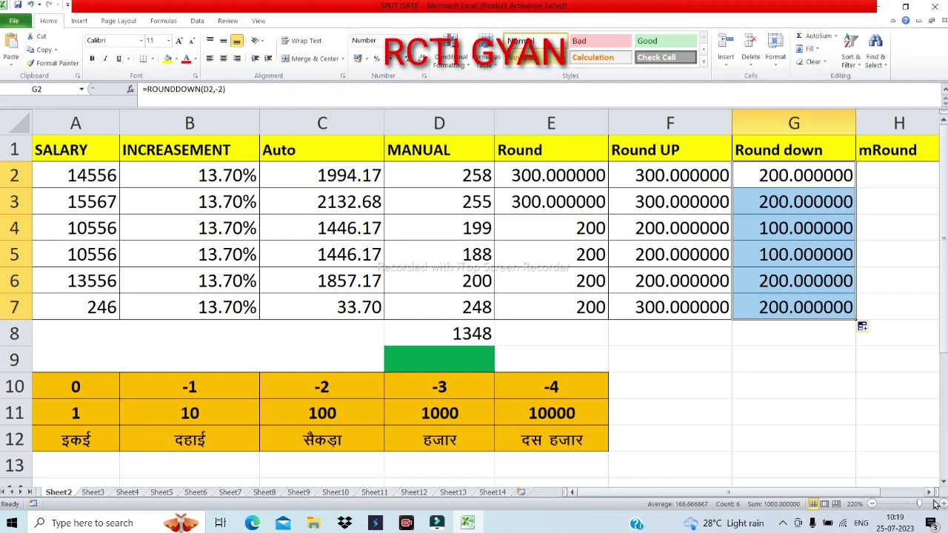
pyautogui.click(929, 493)
pyautogui.click(929, 492)
pyautogui.click(930, 492)
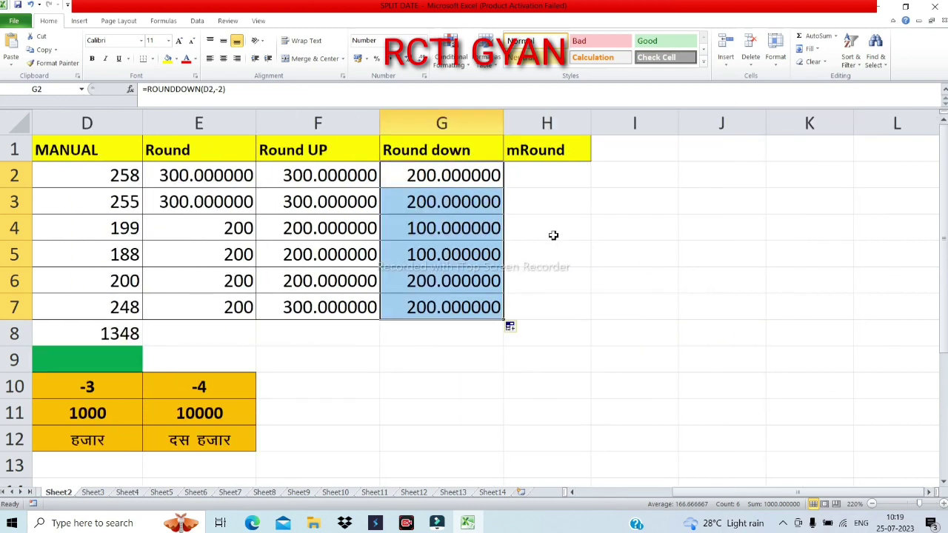
# Enter =MROUND(D2,2) in H2 to round the D2 salary to the nearest multiple of 2.
pyautogui.click(575, 175)
pyautogui.write('=mro')
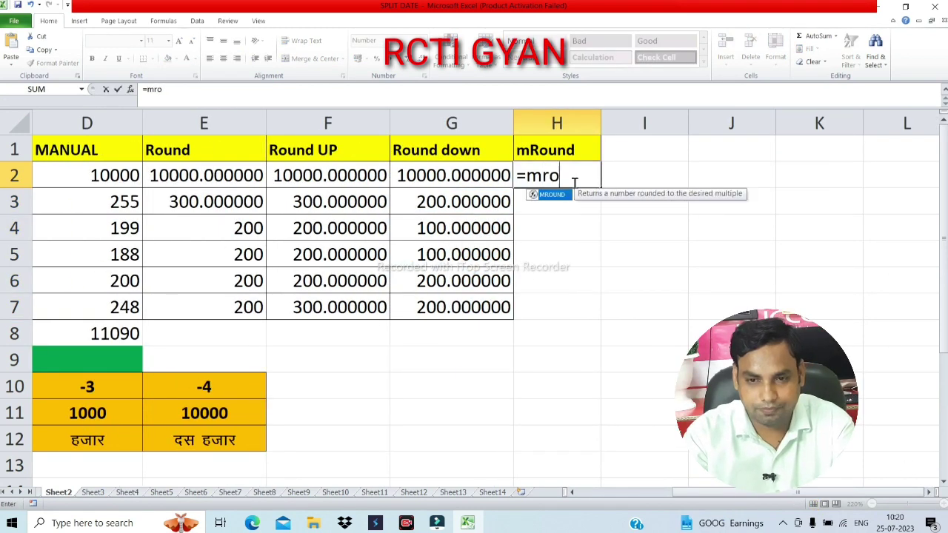
pyautogui.write('und(')
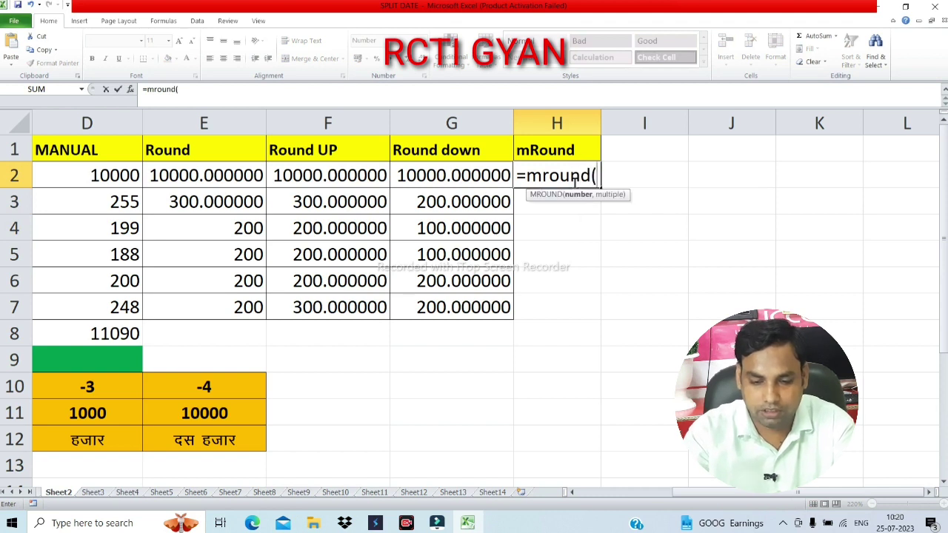
pyautogui.click(116, 175)
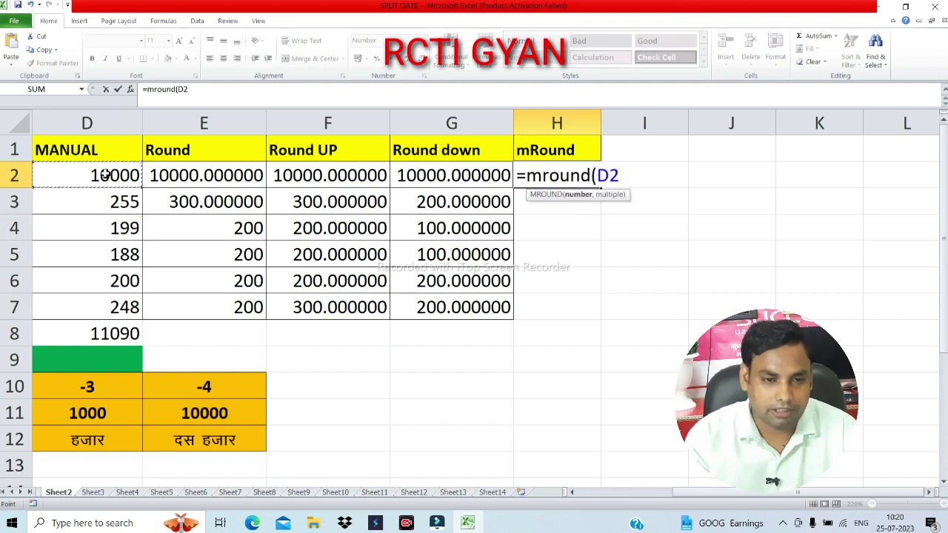
pyautogui.write(',2')
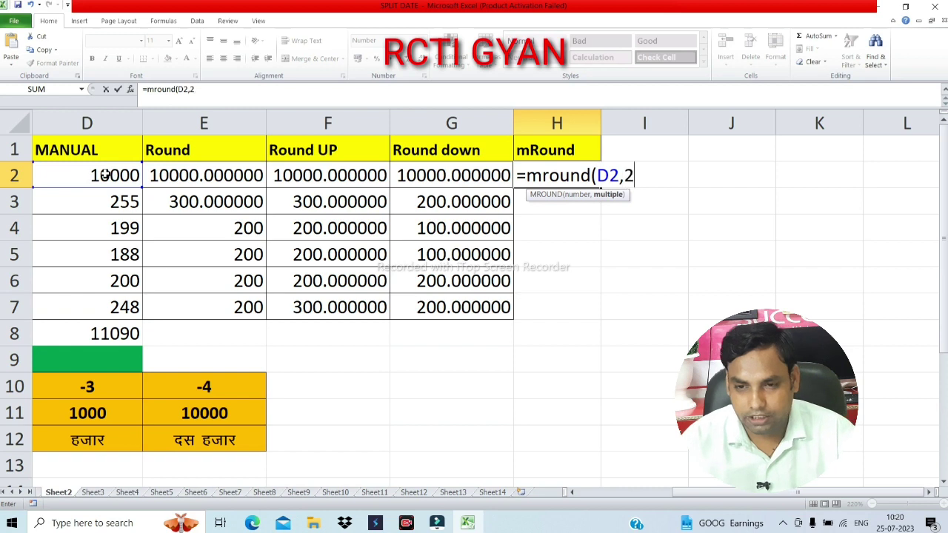
pyautogui.write(')')
pyautogui.press('Return')
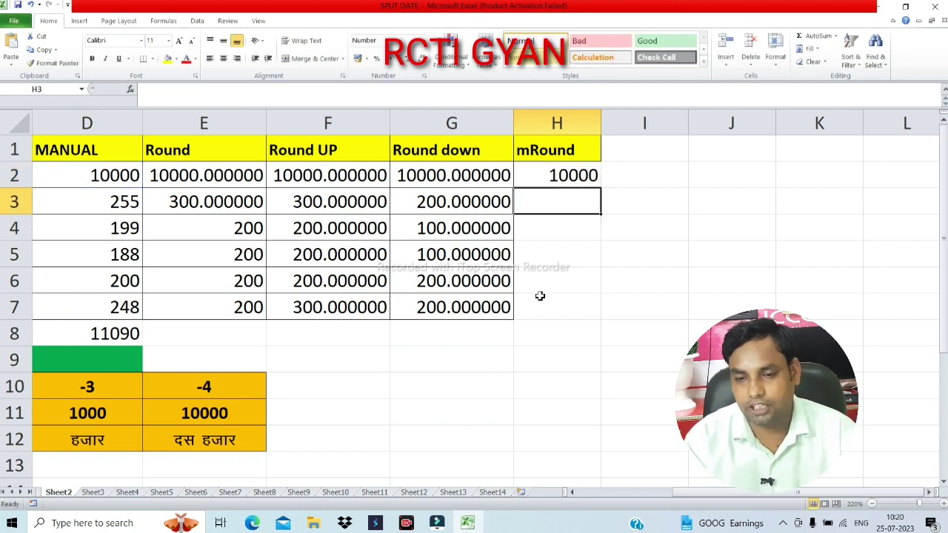
# Put 10000 in F10 and 2 in G10, and show their quotient 5000 in H10 with =F10/G10.
pyautogui.click(374, 396)
pyautogui.write('10')
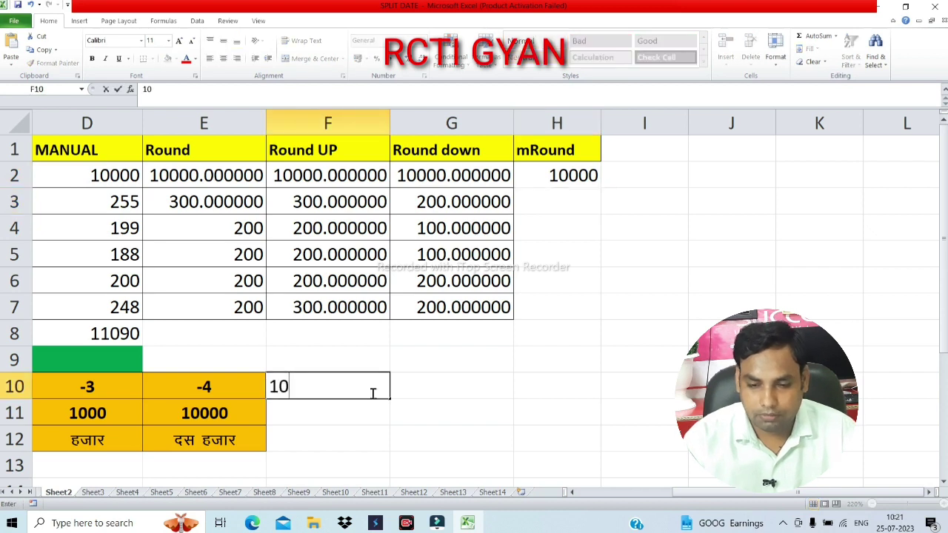
pyautogui.write('000')
pyautogui.click(434, 388)
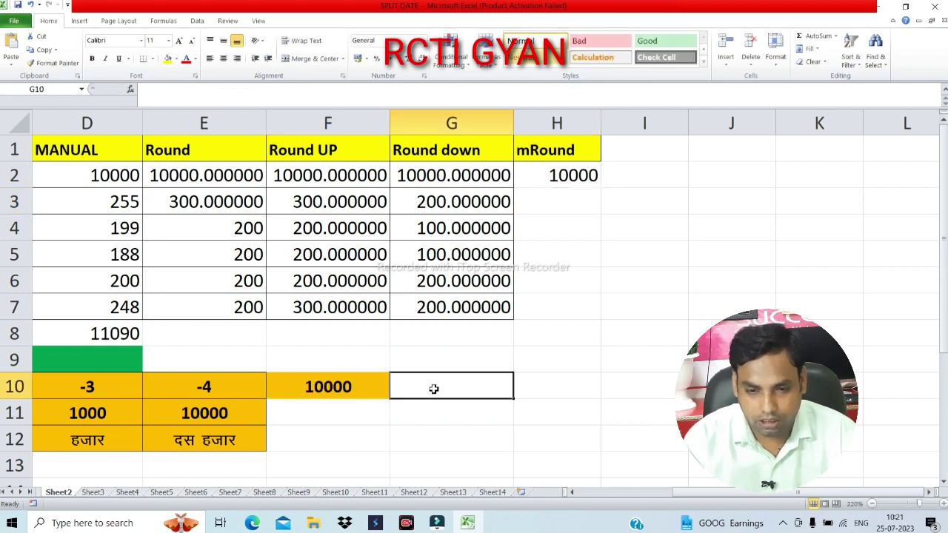
pyautogui.write('2')
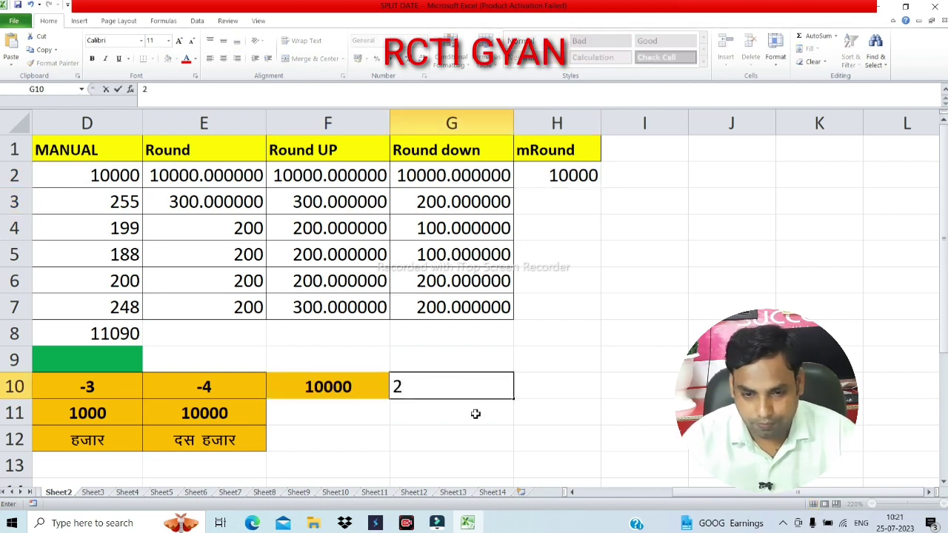
pyautogui.click(475, 413)
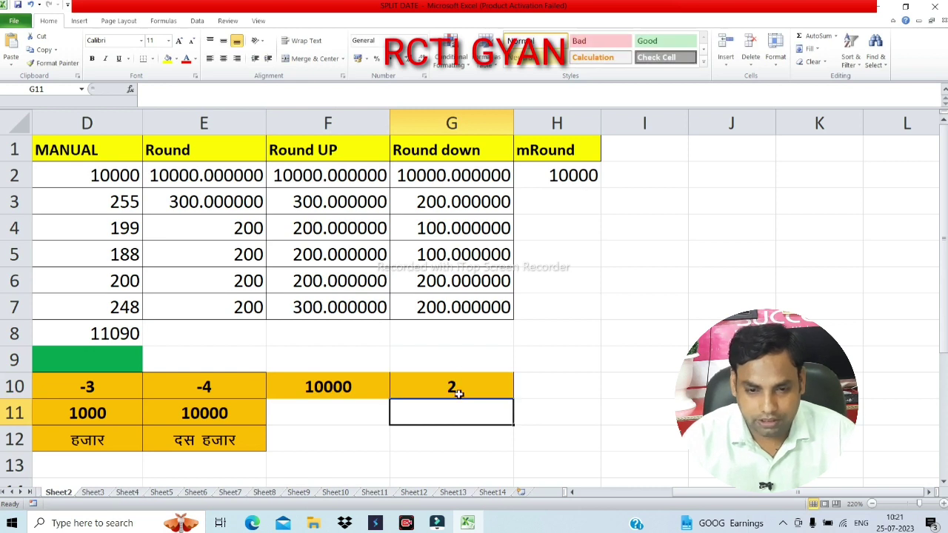
pyautogui.click(550, 378)
pyautogui.write('=')
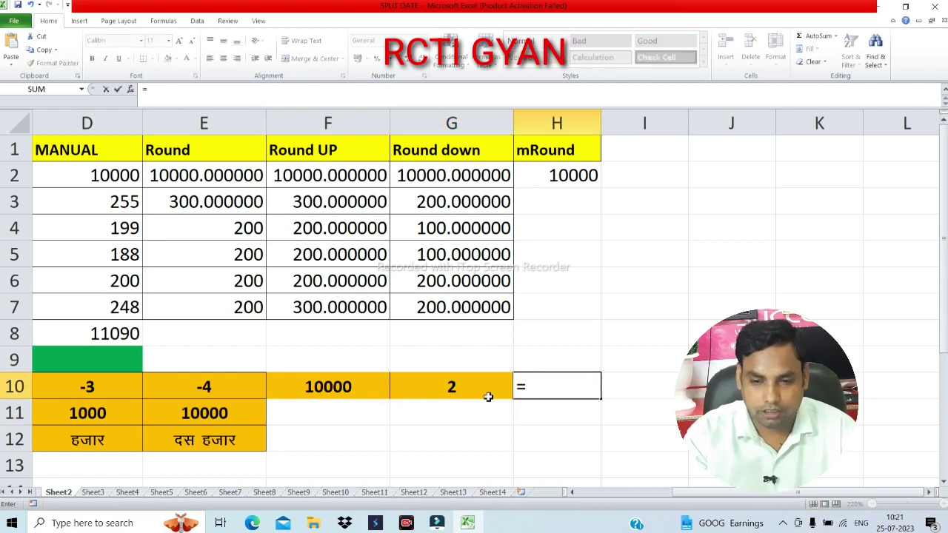
pyautogui.click(354, 386)
pyautogui.write('/')
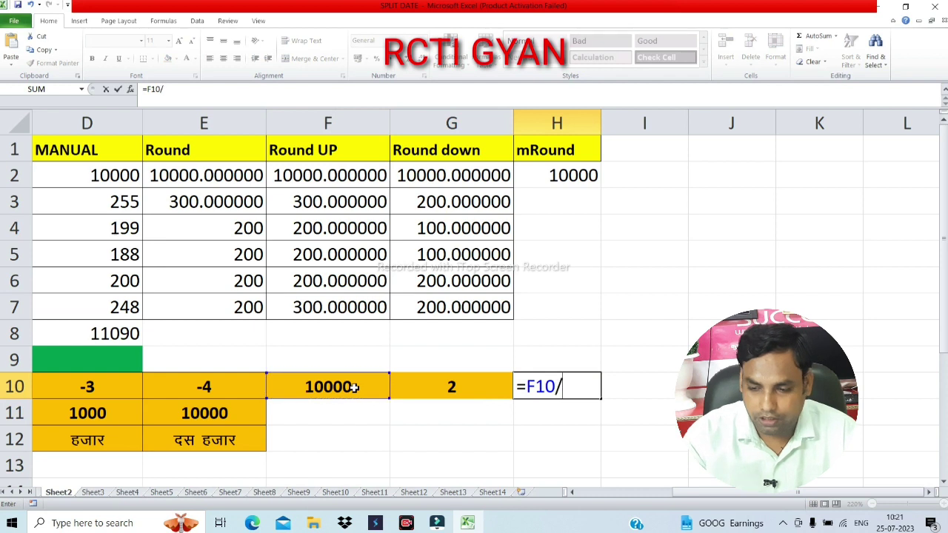
pyautogui.click(437, 392)
pyautogui.press('Return')
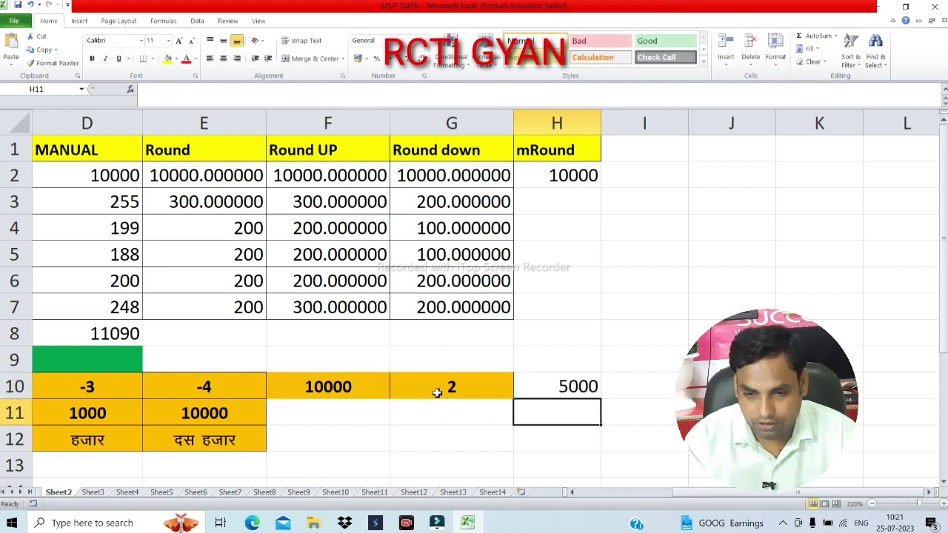
pyautogui.click(584, 390)
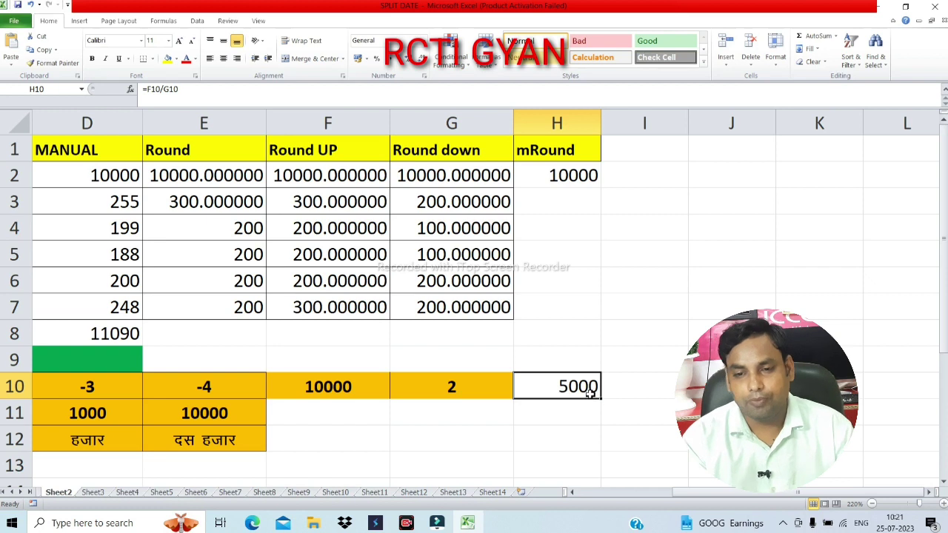
# Copy the MROUND formula from H2 down to H7, giving 256, 200, 188, 200, 248.
pyautogui.click(580, 178)
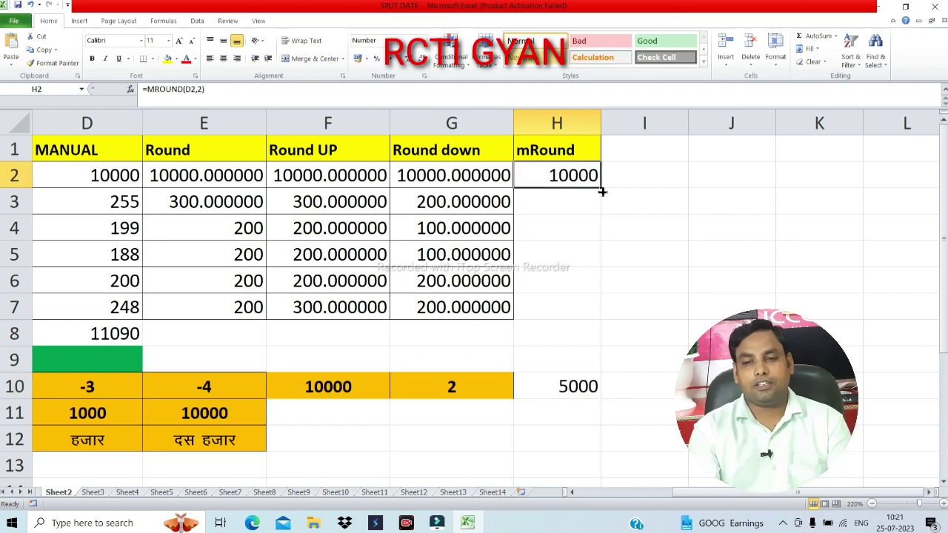
pyautogui.moveTo(602, 191); pyautogui.dragTo(589, 324)
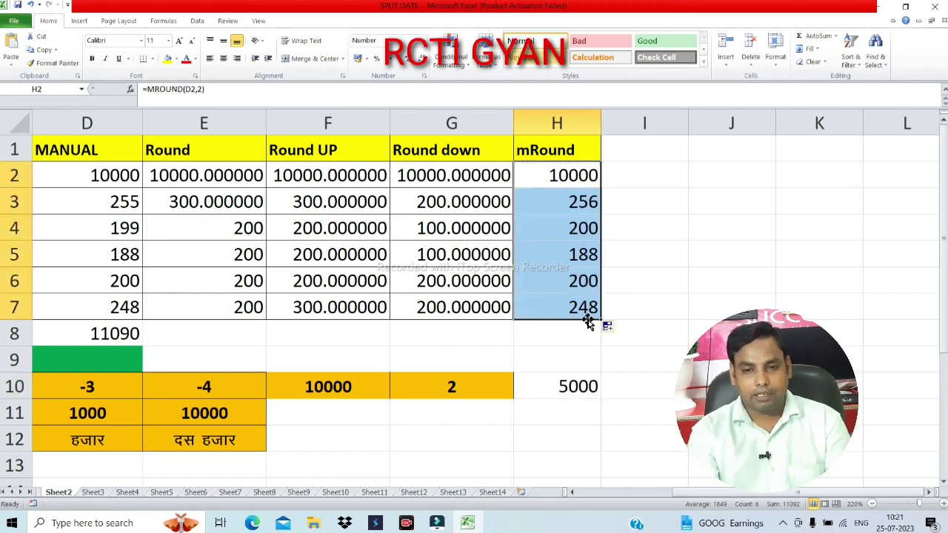
pyautogui.click(598, 495)
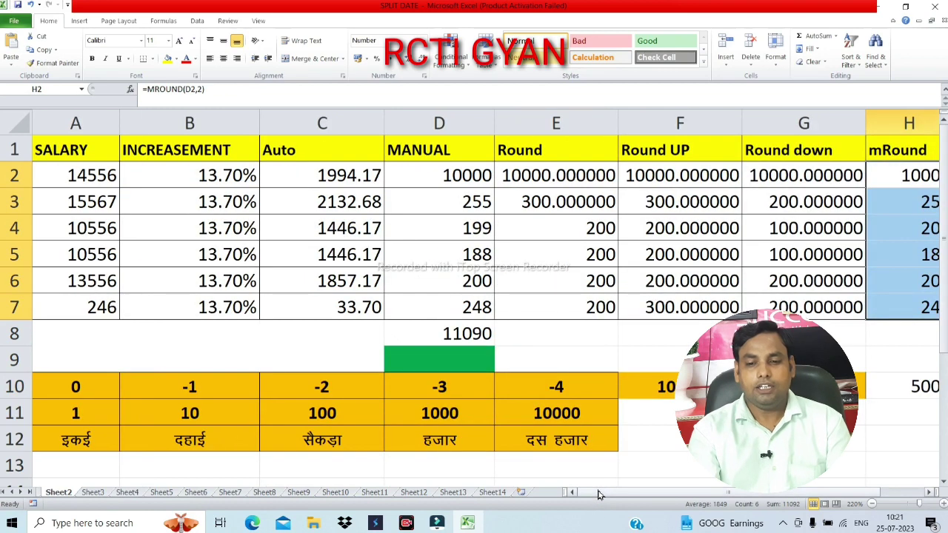
pyautogui.click(80, 388)
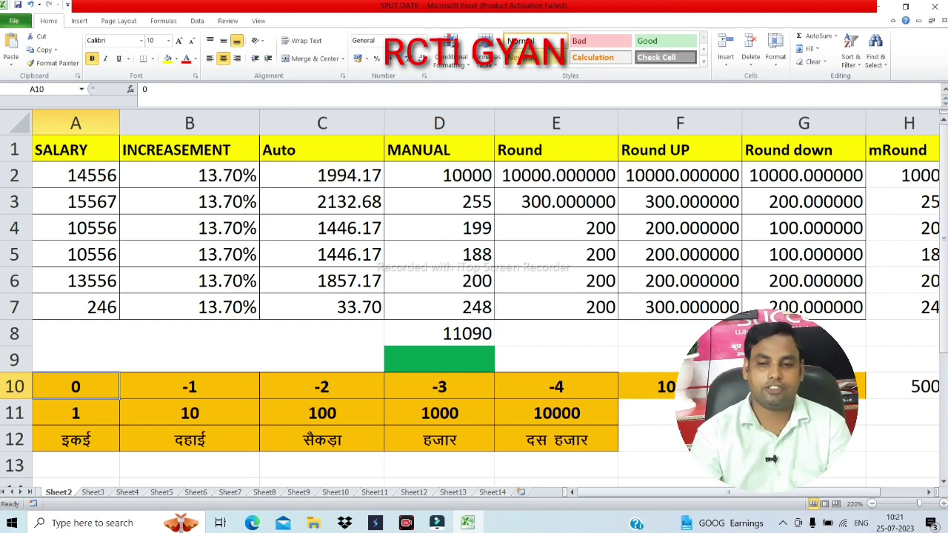
pyautogui.click(666, 440)
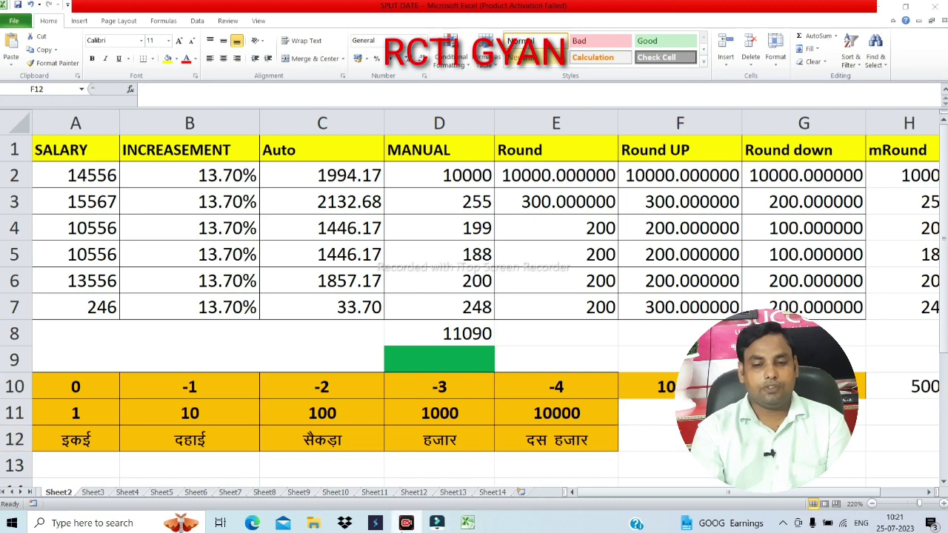